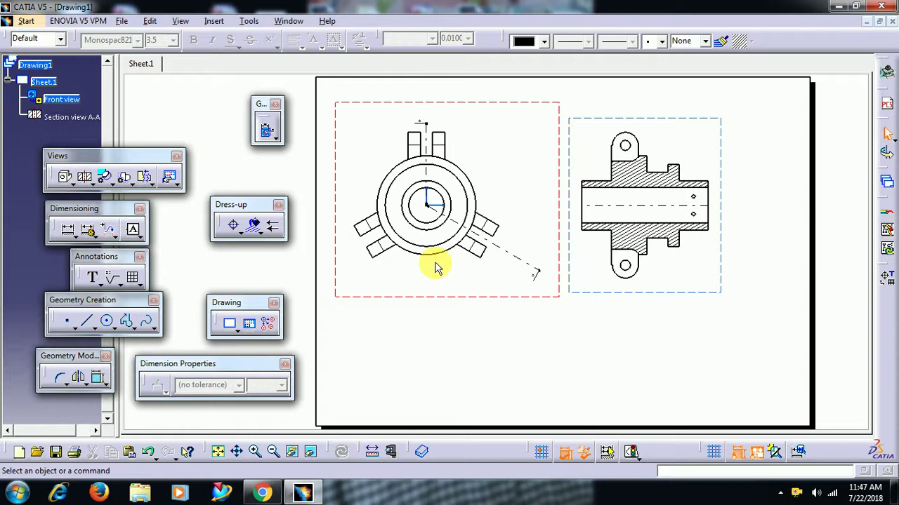
Step: Shift section view A-A slightly farther from the front view on the sheet
{"action": "scroll", "coordinate": [472, 228], "scroll_direction": "down", "scroll_amount": 2}
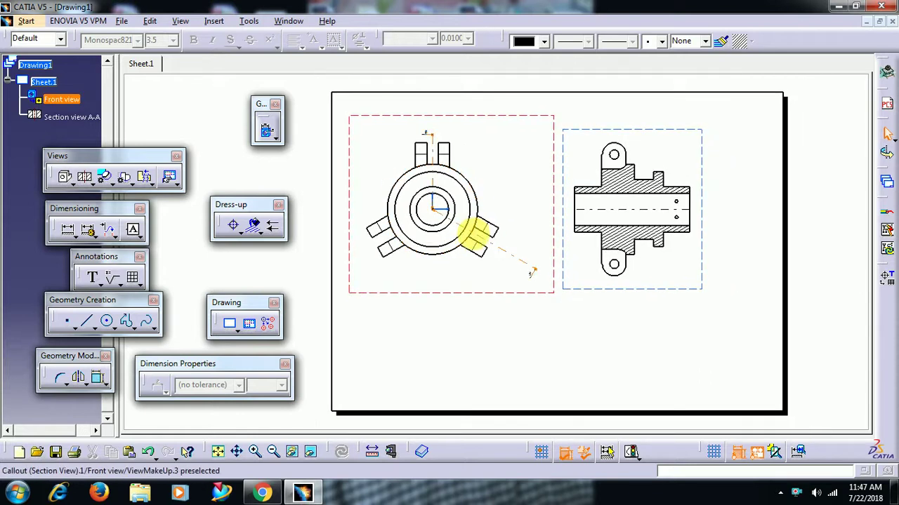
{"action": "scroll", "coordinate": [485, 239], "scroll_direction": "up", "scroll_amount": 1}
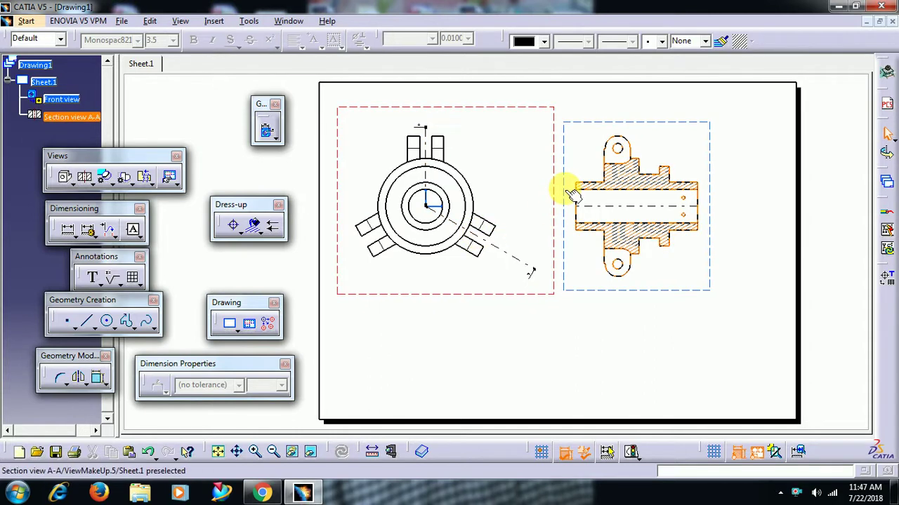
{"action": "mouse_move", "coordinate": [563, 220]}
{"action": "middle_mouse_down", "text": "ctrl"}
{"action": "mouse_move", "coordinate": [572, 237]}
{"action": "mouse_move", "coordinate": [546, 216]}
{"action": "mouse_move", "coordinate": [548, 224]}
{"action": "middle_mouse_up", "text": "ctrl"}
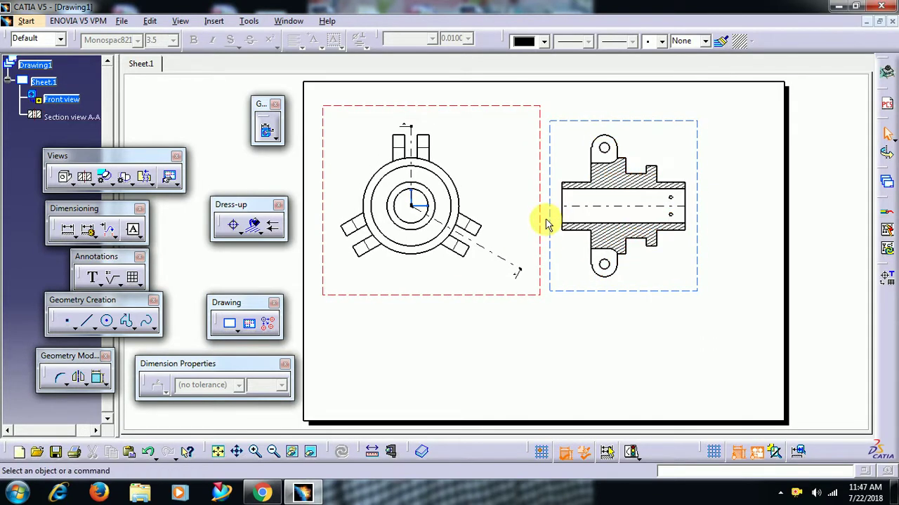
{"action": "left_click_drag", "start_coordinate": [580, 120], "coordinate": [587, 108]}
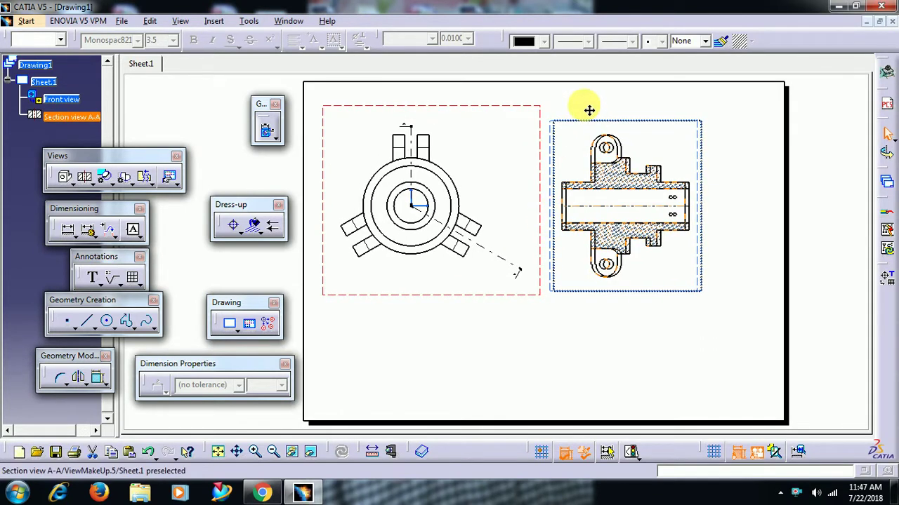
{"action": "left_click", "coordinate": [538, 109]}
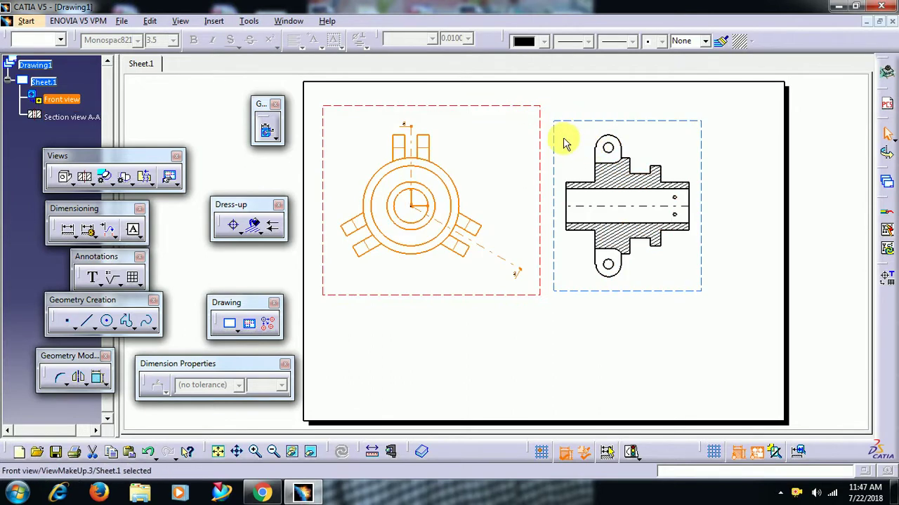
{"action": "left_click", "coordinate": [401, 103]}
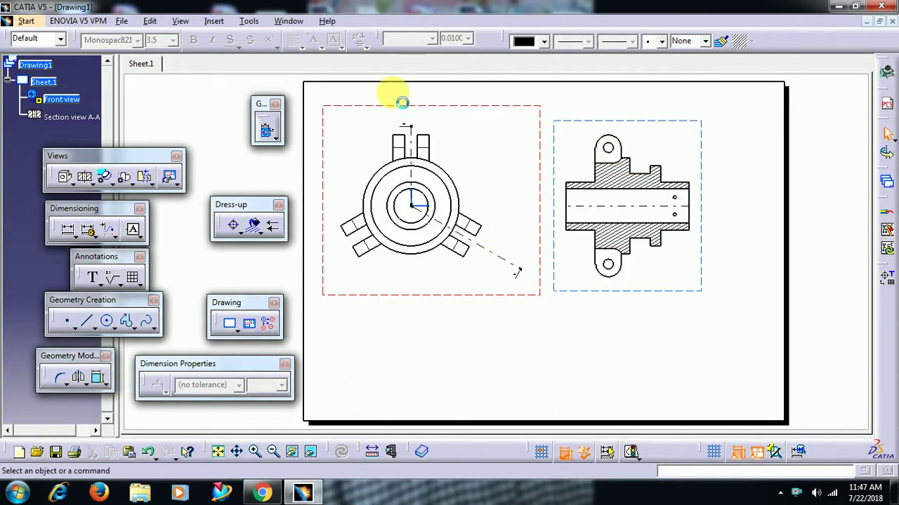
Step: Switch Sheet.1 to editing its sheet background
{"action": "left_click", "coordinate": [151, 21]}
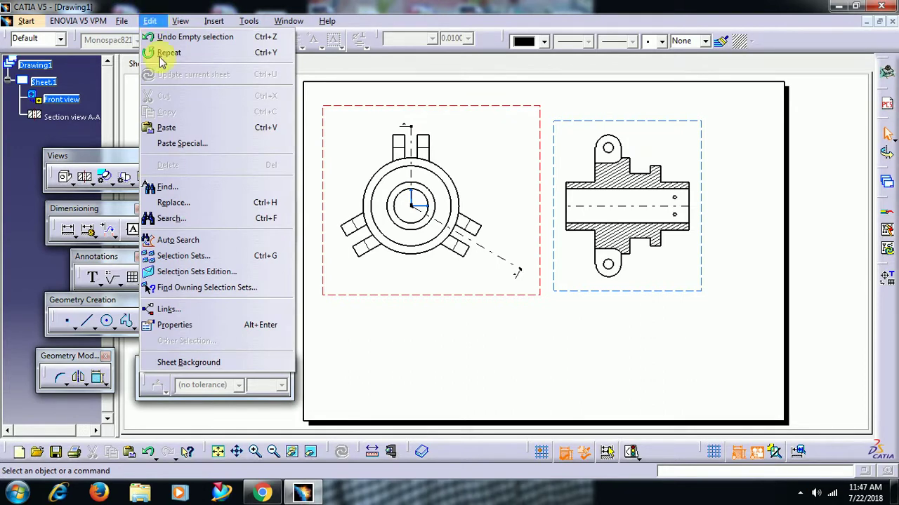
{"action": "left_click", "coordinate": [177, 363]}
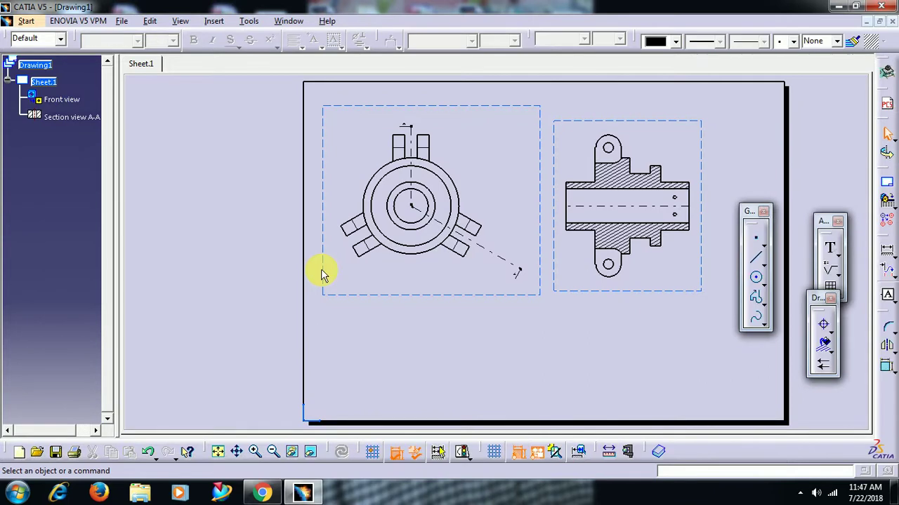
{"action": "middle_click_drag", "start_coordinate": [322, 272], "coordinate": [227, 272]}
{"action": "middle_click_drag", "start_coordinate": [449, 244], "coordinate": [327, 171], "text": "ctrl"}
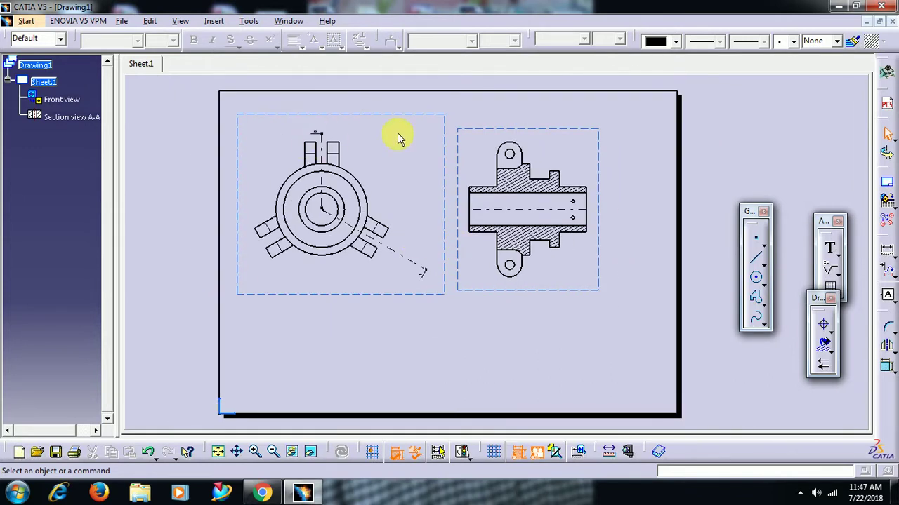
{"action": "mouse_move", "coordinate": [397, 138]}
{"action": "middle_mouse_down"}
{"action": "mouse_move", "coordinate": [371, 126]}
{"action": "mouse_move", "coordinate": [386, 142]}
{"action": "middle_mouse_up"}
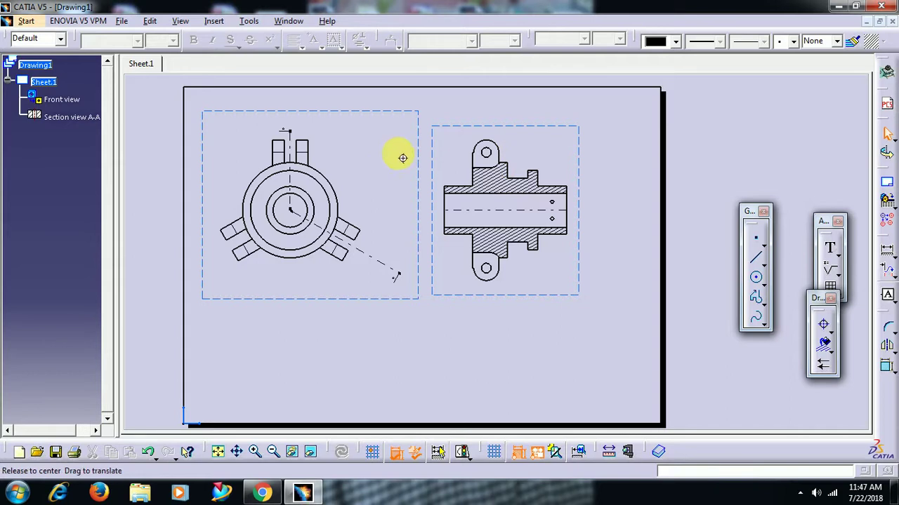
Step: Insert a frame and title block on the sheet using the Drawing Titleblock Sample 2 style with the Create action
{"action": "left_click", "coordinate": [214, 22]}
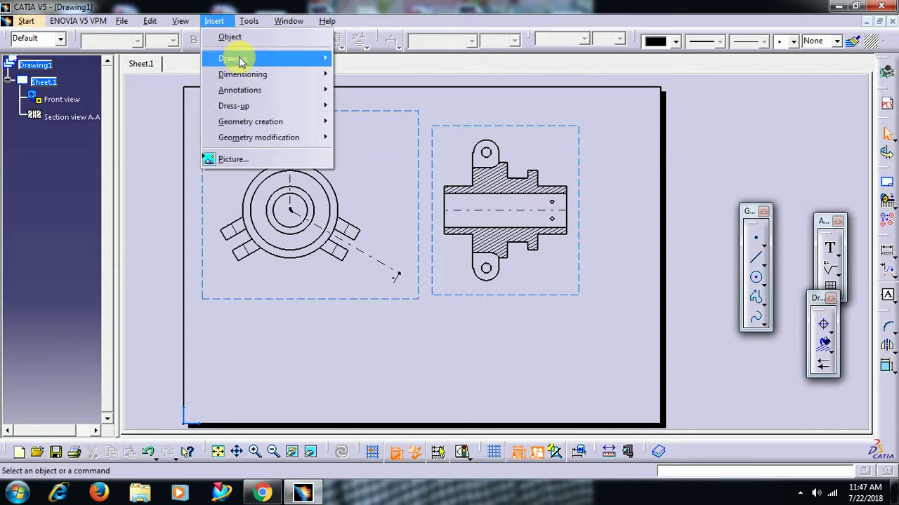
{"action": "mouse_move", "coordinate": [240, 62]}
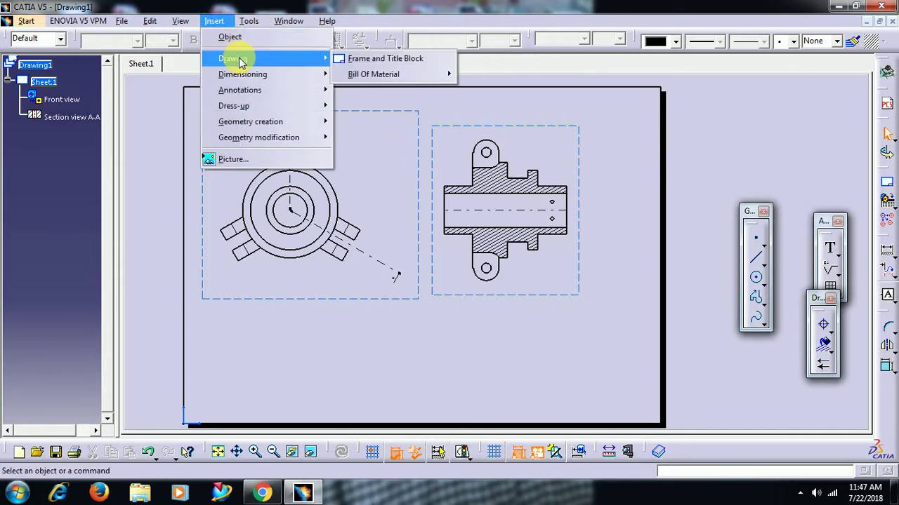
{"action": "left_click", "coordinate": [356, 62]}
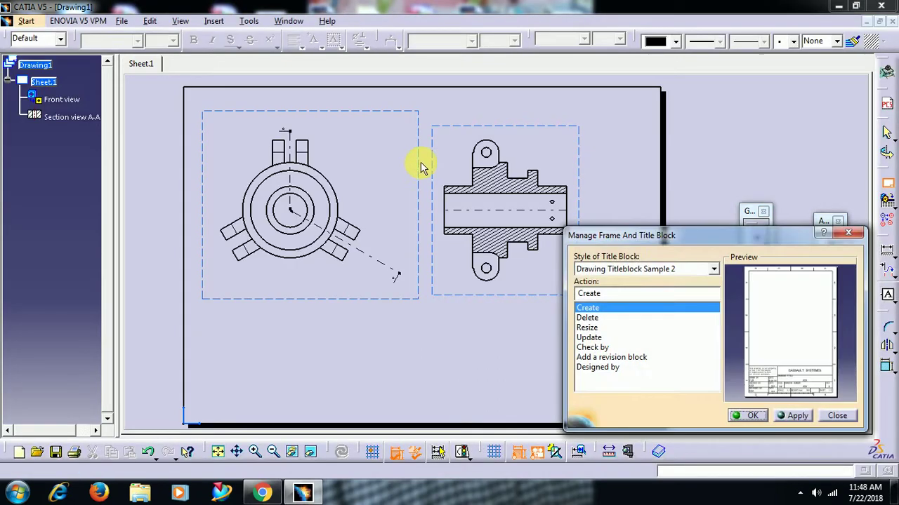
{"action": "left_click_drag", "start_coordinate": [697, 236], "coordinate": [289, 160]}
{"action": "left_click", "coordinate": [294, 181]}
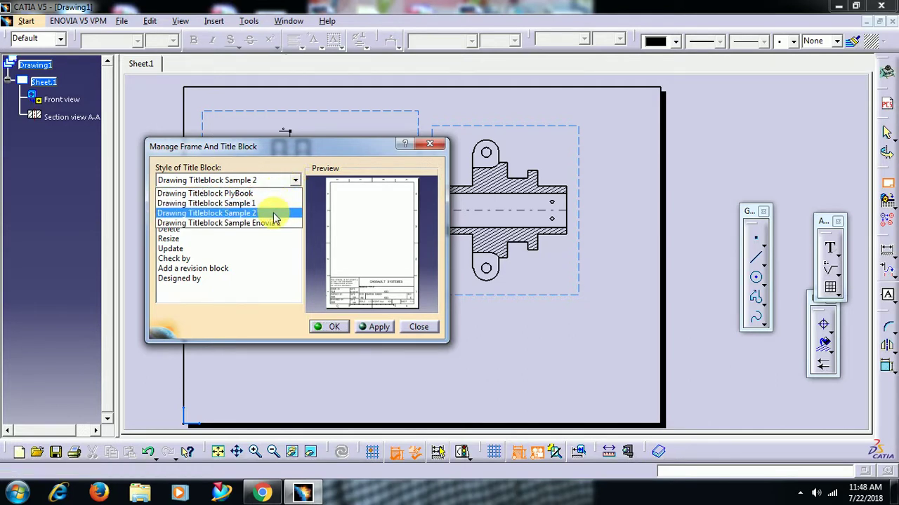
{"action": "left_click", "coordinate": [275, 213]}
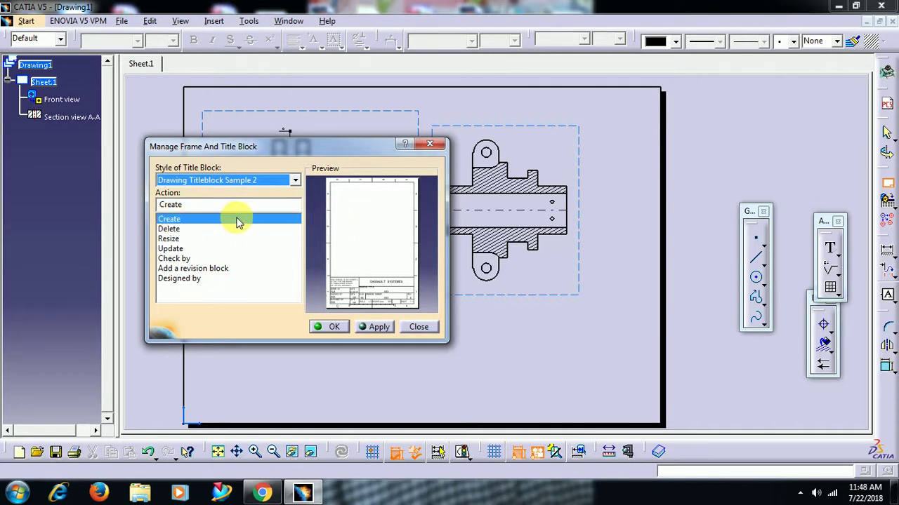
{"action": "left_click_drag", "start_coordinate": [321, 146], "coordinate": [372, 147]}
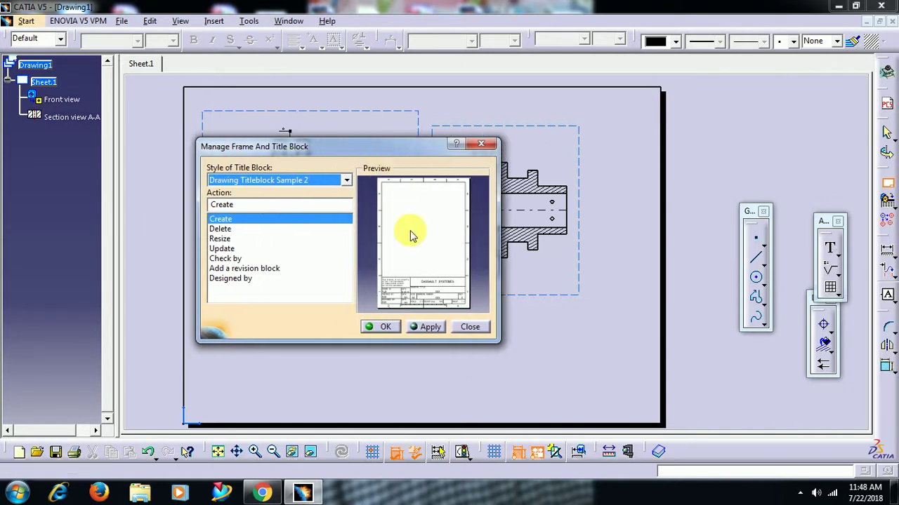
{"action": "left_click", "coordinate": [429, 329]}
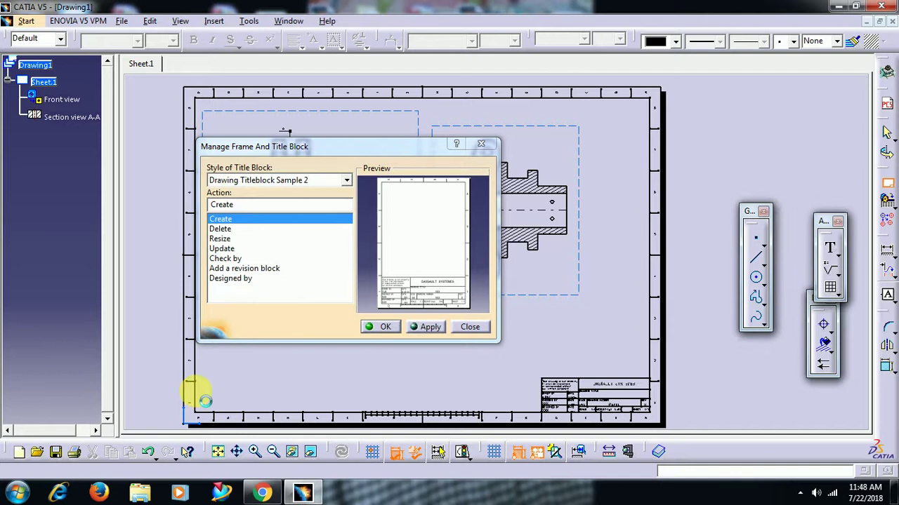
{"action": "left_click", "coordinate": [390, 327]}
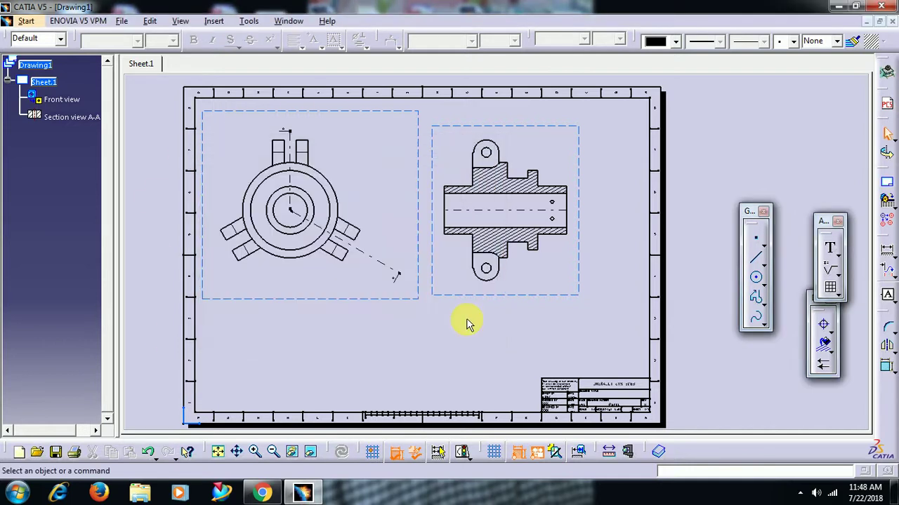
Step: Replace the company name in the title block with IMPERIAL CAD
{"action": "mouse_move", "coordinate": [469, 324]}
{"action": "middle_mouse_down"}
{"action": "mouse_move", "coordinate": [495, 316]}
{"action": "mouse_move", "coordinate": [497, 287]}
{"action": "mouse_move", "coordinate": [473, 255]}
{"action": "mouse_move", "coordinate": [517, 302]}
{"action": "mouse_move", "coordinate": [496, 287]}
{"action": "mouse_move", "coordinate": [490, 304]}
{"action": "mouse_move", "coordinate": [437, 236]}
{"action": "mouse_move", "coordinate": [294, 288]}
{"action": "middle_mouse_up"}
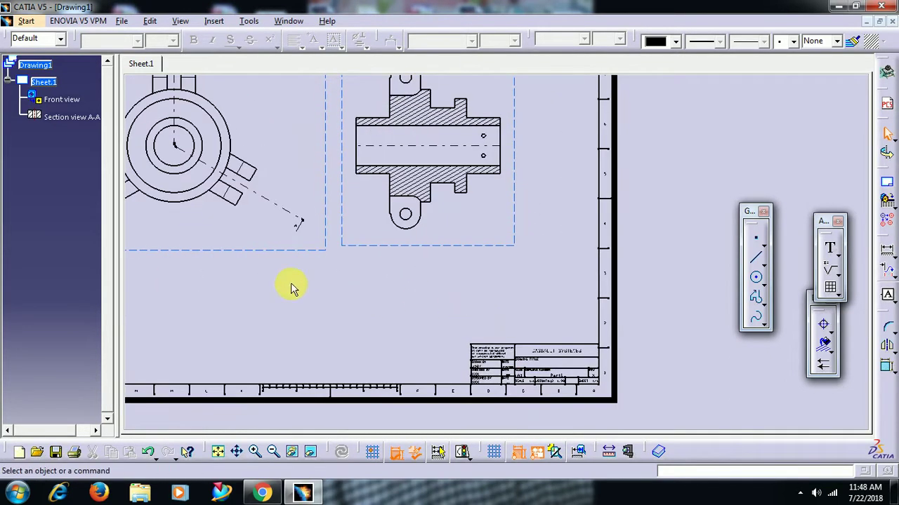
{"action": "mouse_move", "coordinate": [541, 311]}
{"action": "middle_mouse_down"}
{"action": "mouse_move", "coordinate": [513, 246]}
{"action": "mouse_move", "coordinate": [513, 220]}
{"action": "mouse_move", "coordinate": [535, 291]}
{"action": "mouse_move", "coordinate": [547, 241]}
{"action": "mouse_move", "coordinate": [542, 205]}
{"action": "mouse_move", "coordinate": [564, 229]}
{"action": "mouse_move", "coordinate": [560, 300]}
{"action": "middle_mouse_up"}
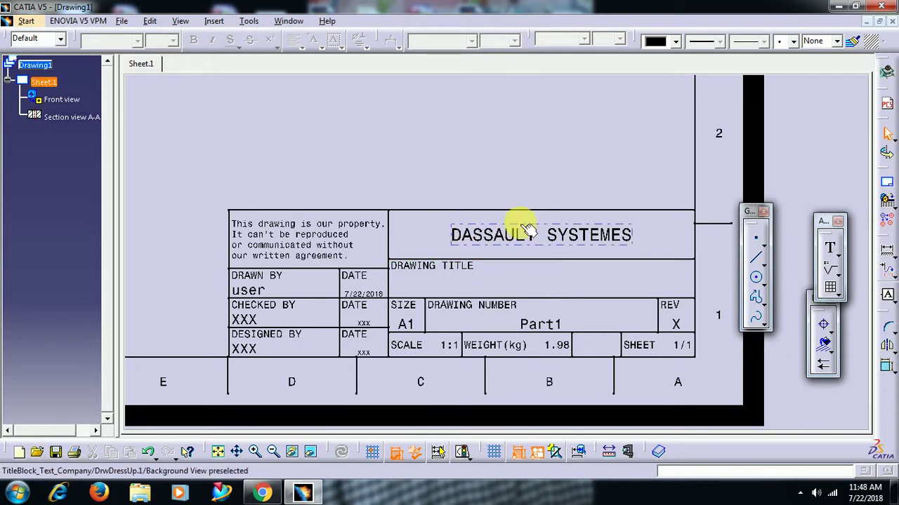
{"action": "middle_click_drag", "start_coordinate": [570, 250], "coordinate": [546, 235]}
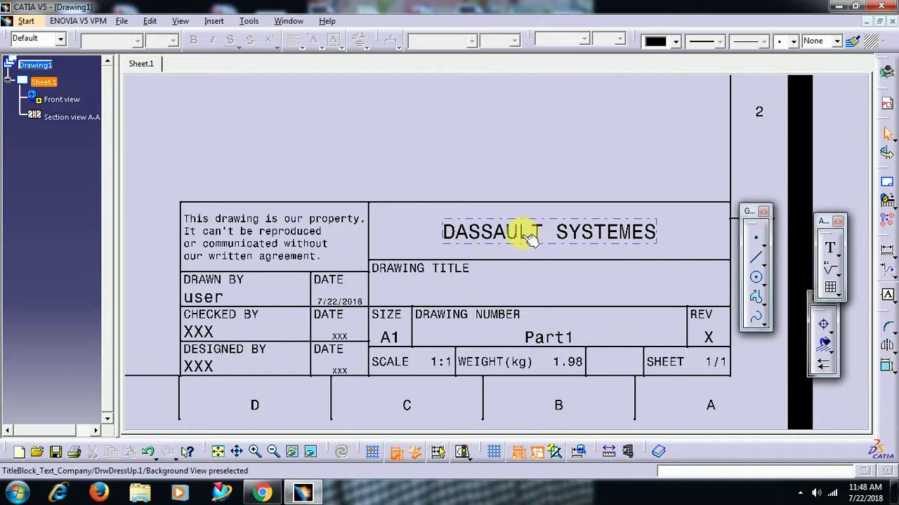
{"action": "double_click", "coordinate": [532, 239]}
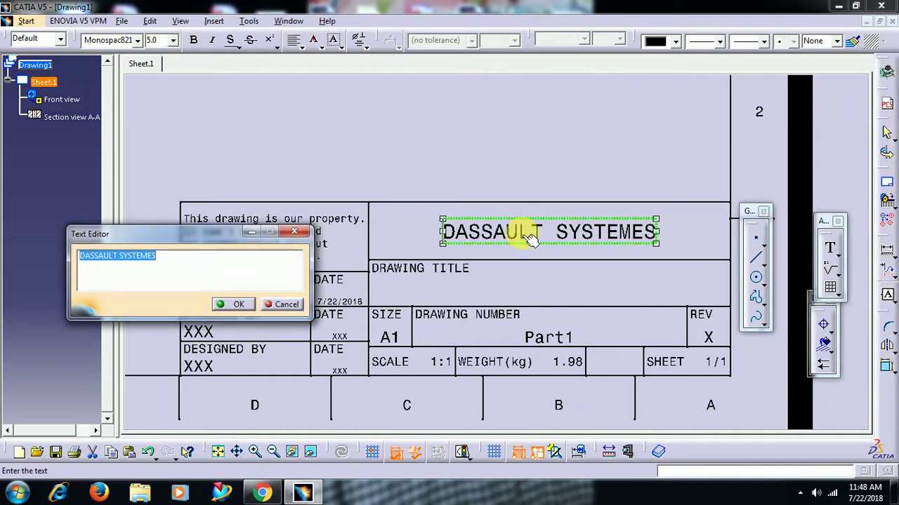
{"action": "type", "text": "I"}
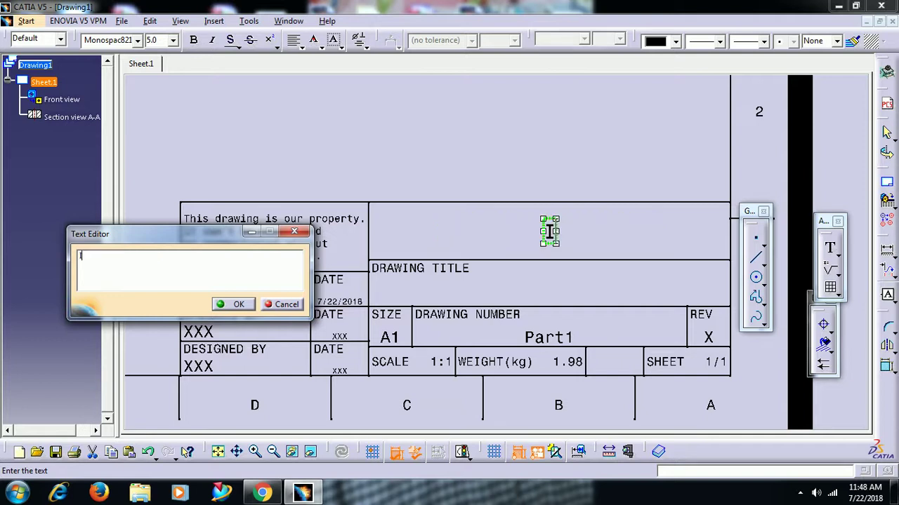
{"action": "type", "text": "MPERI"}
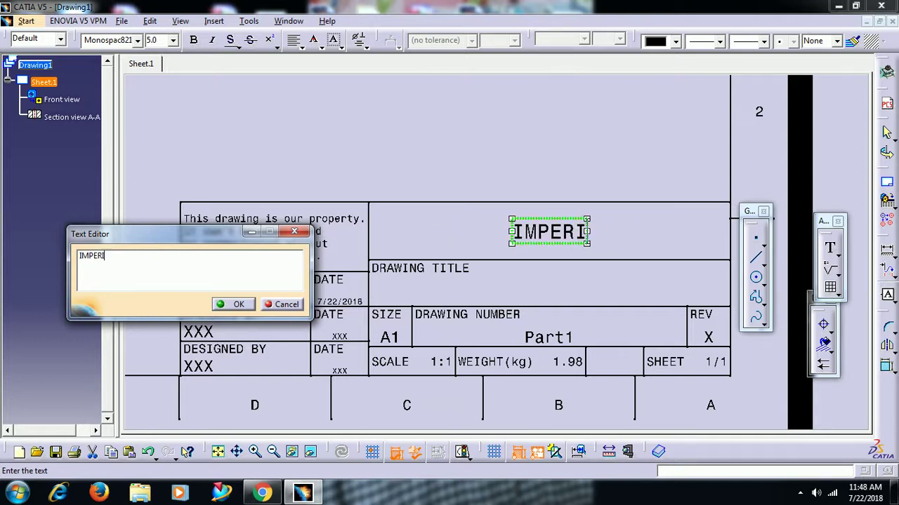
{"action": "type", "text": "AL CAD"}
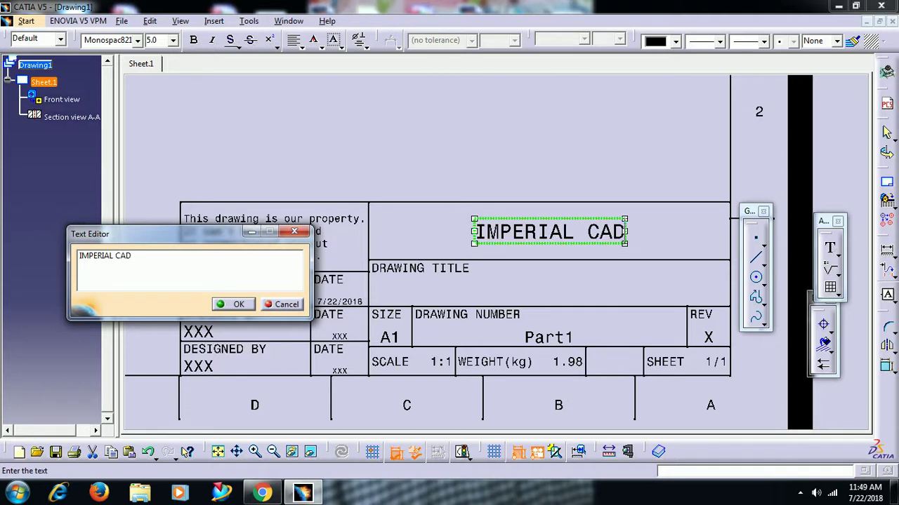
{"action": "left_click", "coordinate": [238, 307]}
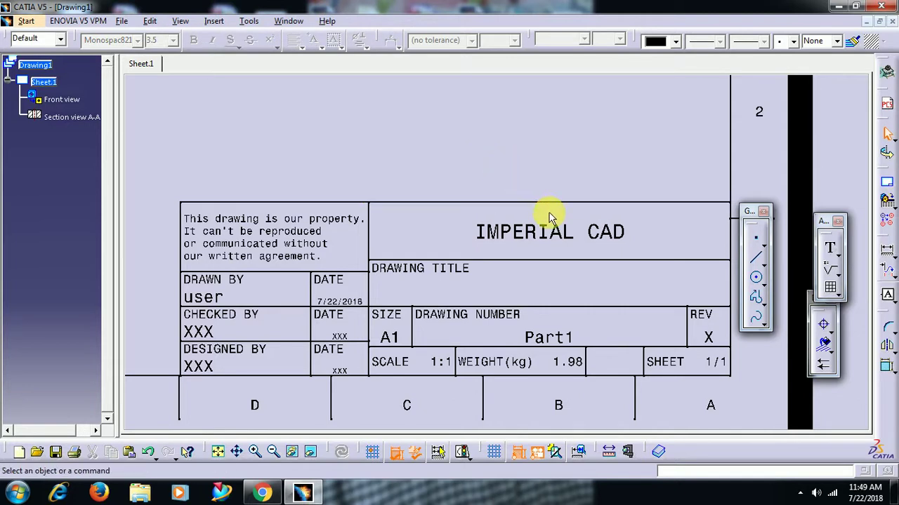
Step: Move the DRAWING TITLE text to the middle of its title block cell, below the company name
{"action": "left_click", "coordinate": [430, 266]}
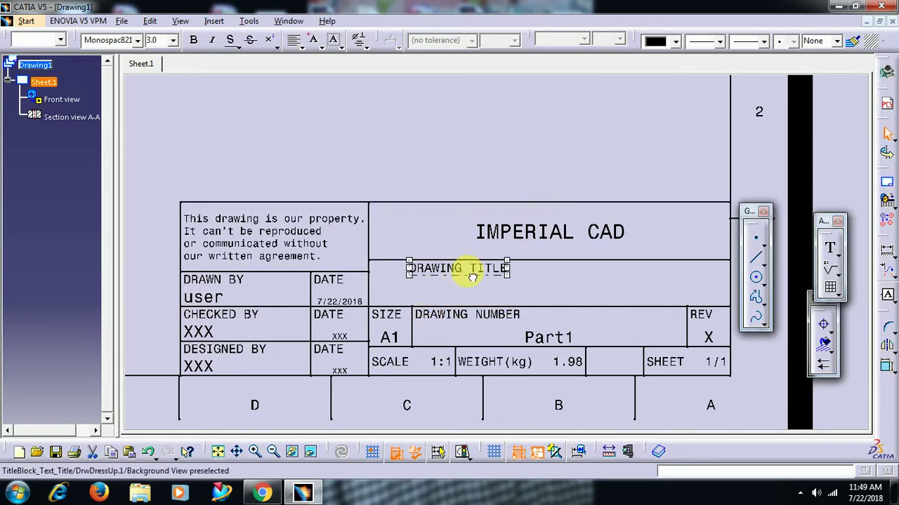
{"action": "mouse_move", "coordinate": [473, 277]}
{"action": "left_mouse_down"}
{"action": "mouse_move", "coordinate": [525, 293]}
{"action": "mouse_move", "coordinate": [516, 276]}
{"action": "mouse_move", "coordinate": [497, 290]}
{"action": "mouse_move", "coordinate": [484, 279]}
{"action": "mouse_move", "coordinate": [487, 291]}
{"action": "left_mouse_up"}
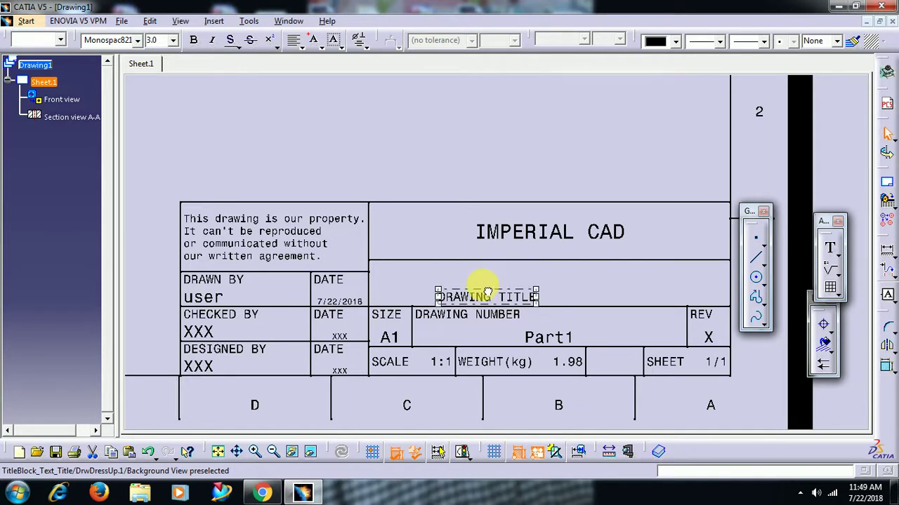
{"action": "mouse_move", "coordinate": [488, 292]}
{"action": "left_mouse_down"}
{"action": "mouse_move", "coordinate": [488, 280]}
{"action": "mouse_move", "coordinate": [488, 292]}
{"action": "mouse_move", "coordinate": [502, 279]}
{"action": "mouse_move", "coordinate": [510, 294]}
{"action": "mouse_move", "coordinate": [510, 267]}
{"action": "mouse_move", "coordinate": [514, 290]}
{"action": "left_mouse_up"}
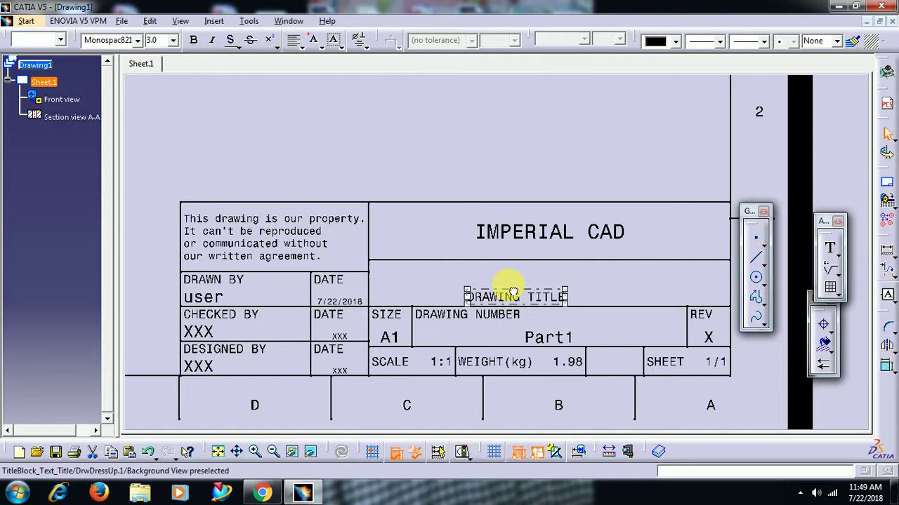
{"action": "mouse_move", "coordinate": [513, 292]}
{"action": "left_mouse_down"}
{"action": "mouse_move", "coordinate": [505, 279]}
{"action": "mouse_move", "coordinate": [521, 294]}
{"action": "mouse_move", "coordinate": [556, 288]}
{"action": "left_mouse_up"}
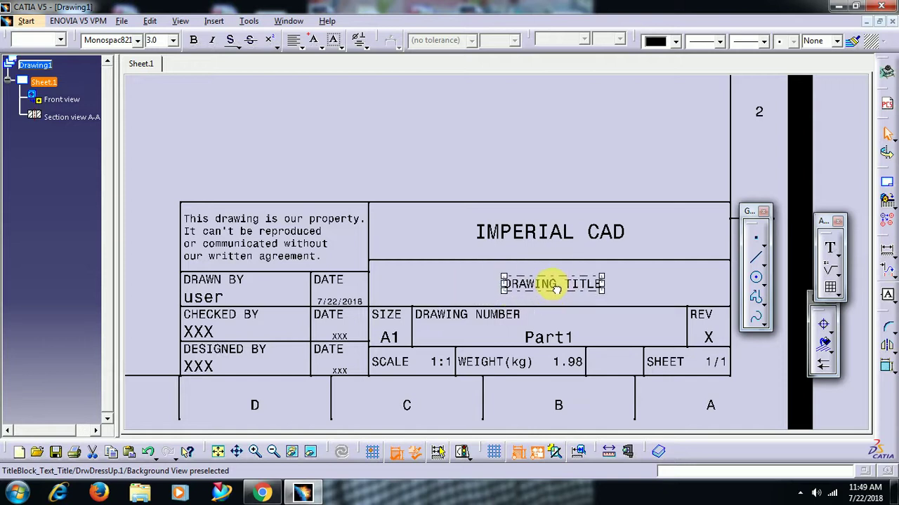
Step: Change the DRAWING TITLE text in the title block to SHAFT
{"action": "double_click", "coordinate": [554, 285]}
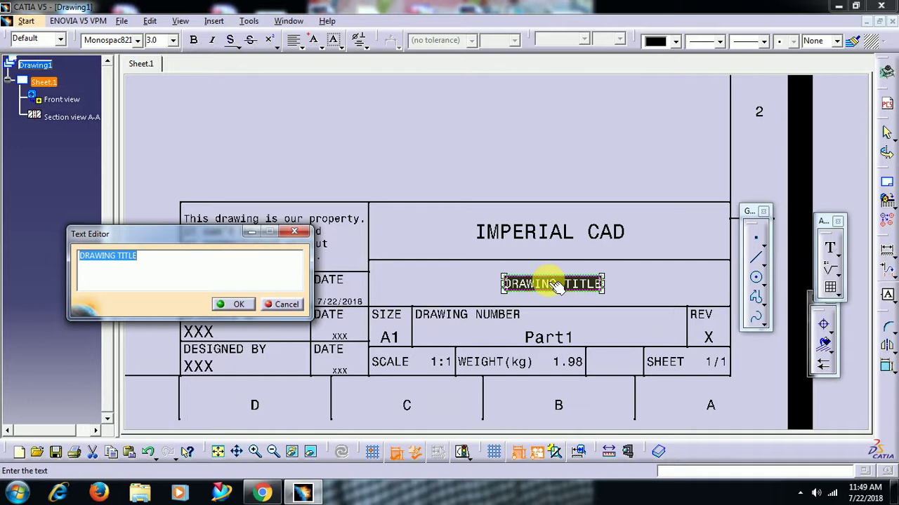
{"action": "type", "text": "S"}
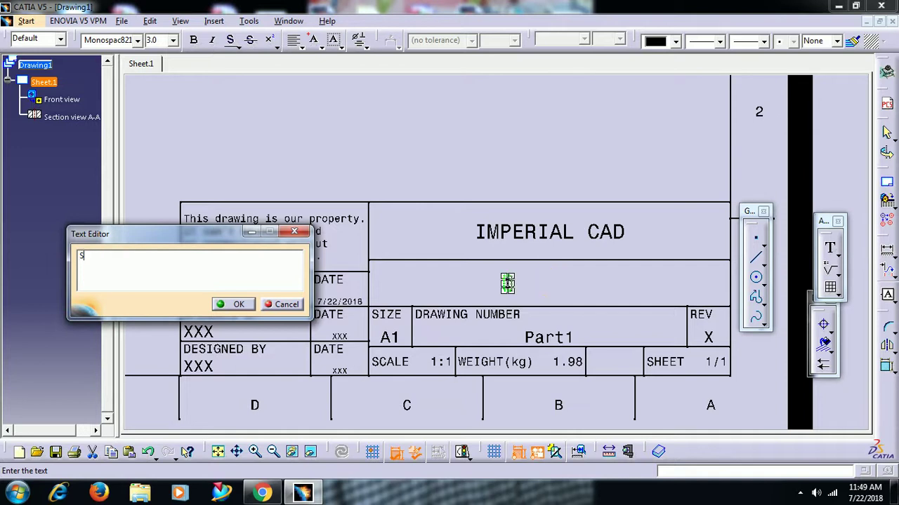
{"action": "type", "text": "HAFT"}
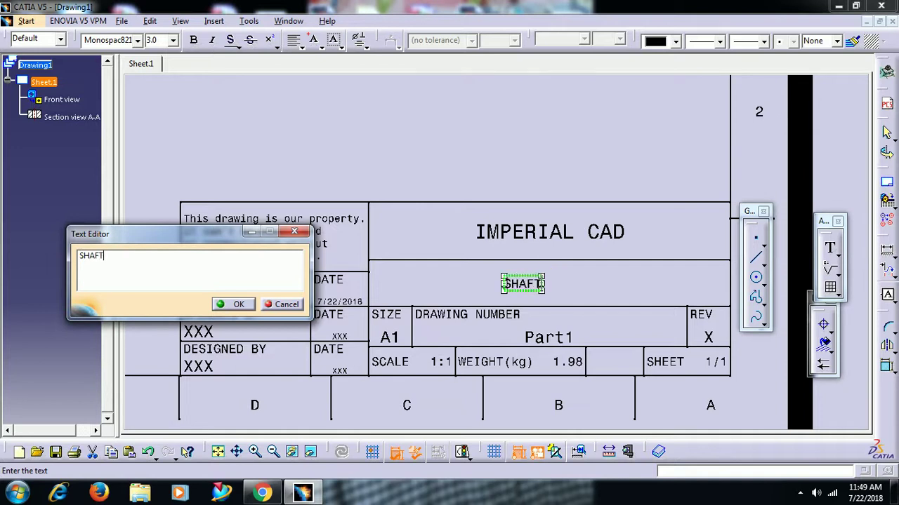
{"action": "left_click", "coordinate": [568, 287]}
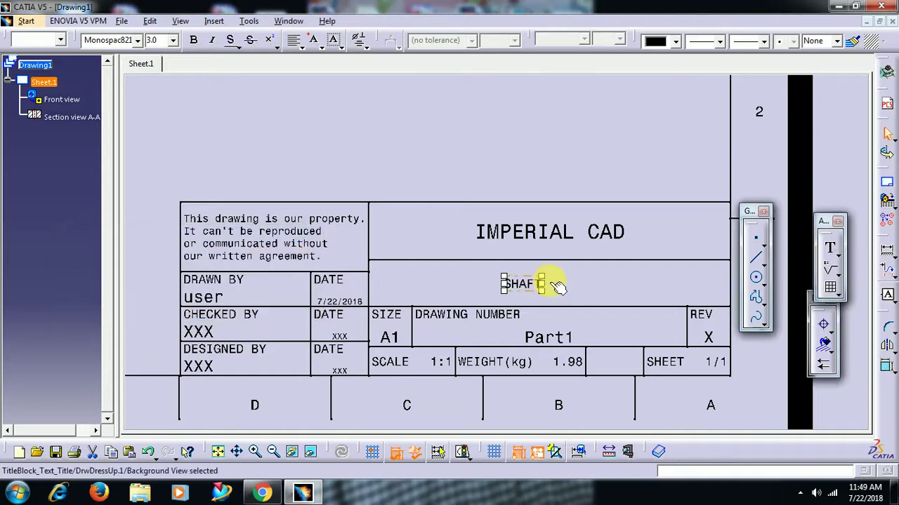
{"action": "middle_click_drag", "start_coordinate": [567, 287], "coordinate": [559, 288]}
{"action": "scroll", "coordinate": [540, 286], "scroll_direction": "up", "scroll_amount": 1}
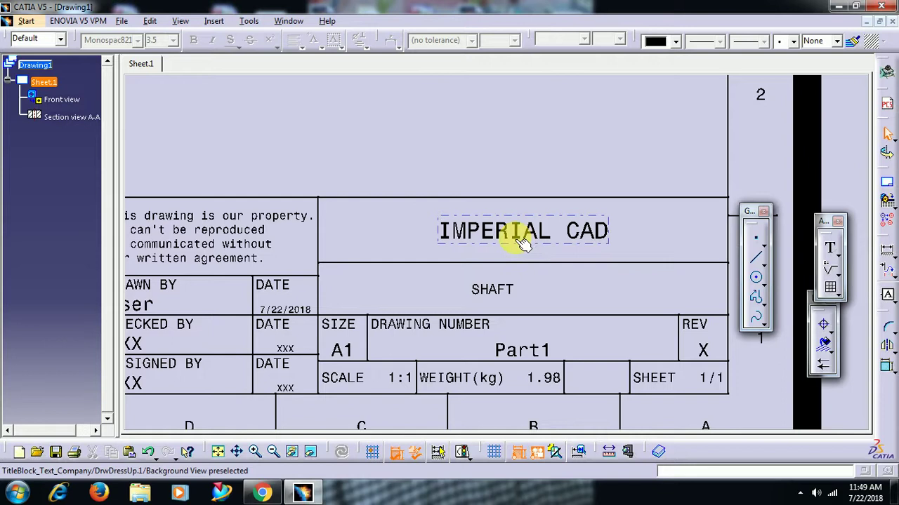
Step: Format the IMPERIAL CAD company name in the title block as Italic, 10 mm high and blue
{"action": "left_click", "coordinate": [498, 230]}
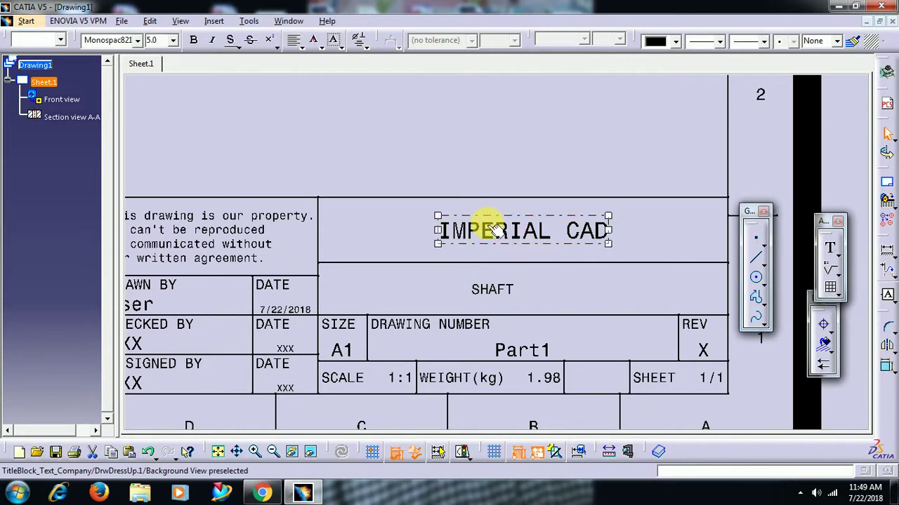
{"action": "right_click", "coordinate": [489, 229]}
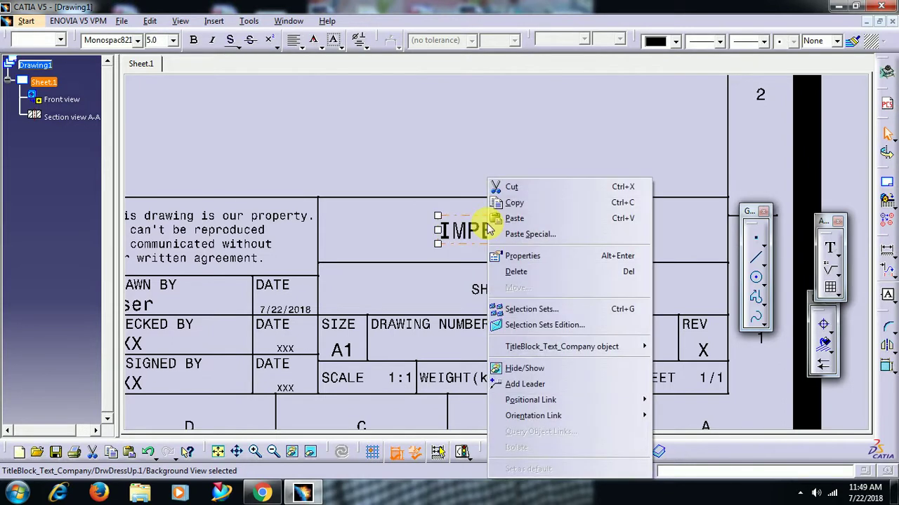
{"action": "left_click", "coordinate": [520, 258]}
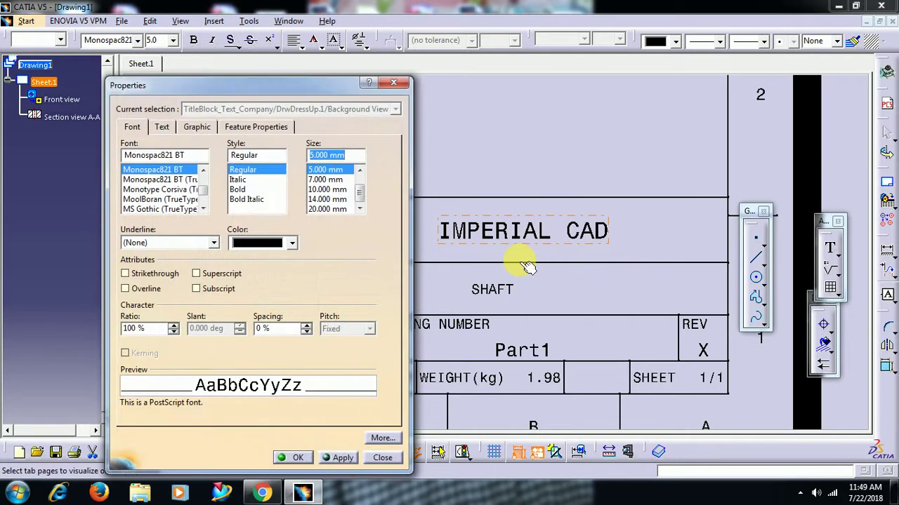
{"action": "left_click", "coordinate": [326, 190]}
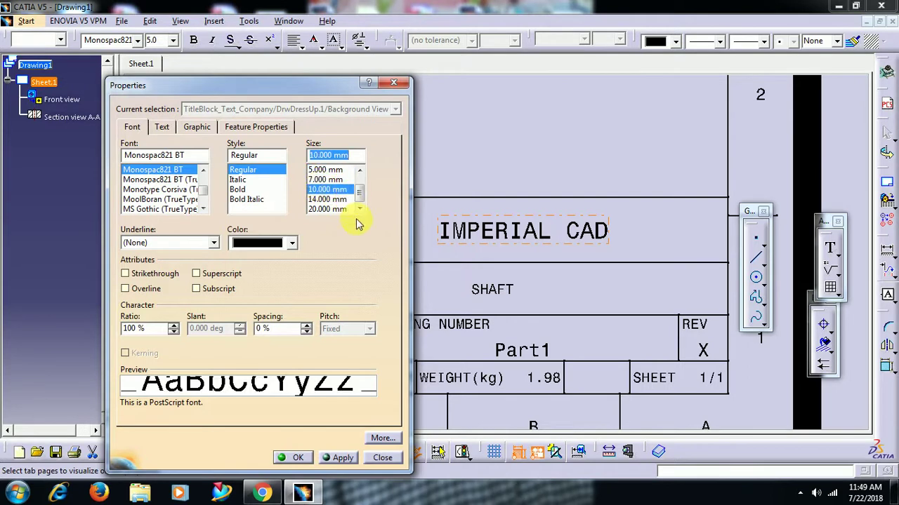
{"action": "left_click", "coordinate": [242, 179]}
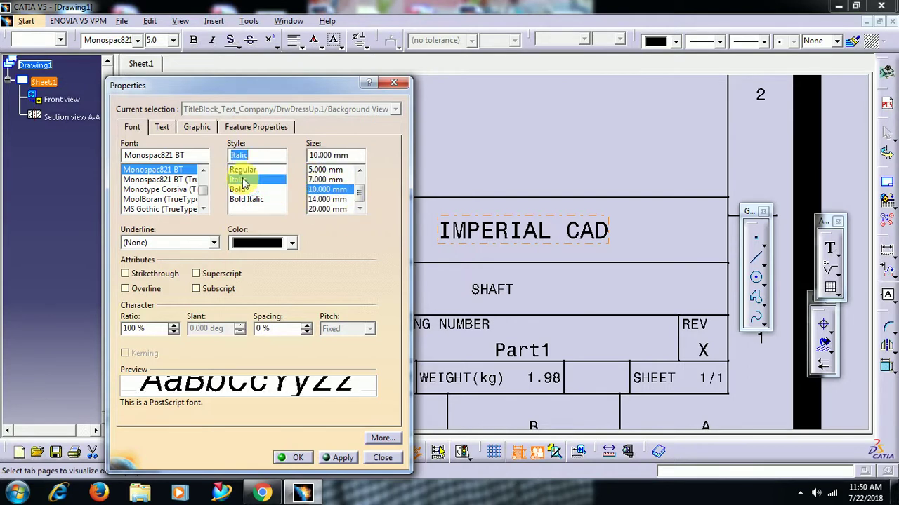
{"action": "left_click", "coordinate": [292, 244]}
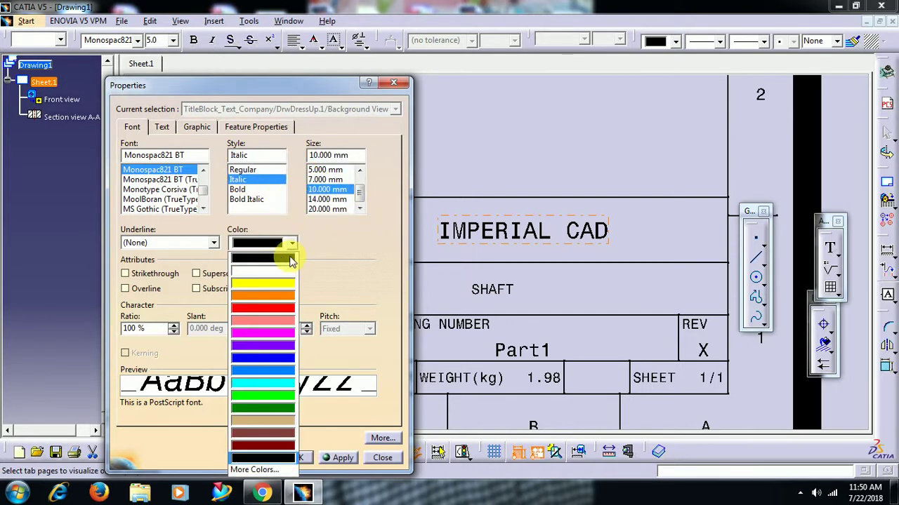
{"action": "left_click", "coordinate": [277, 372]}
{"action": "left_click", "coordinate": [297, 457]}
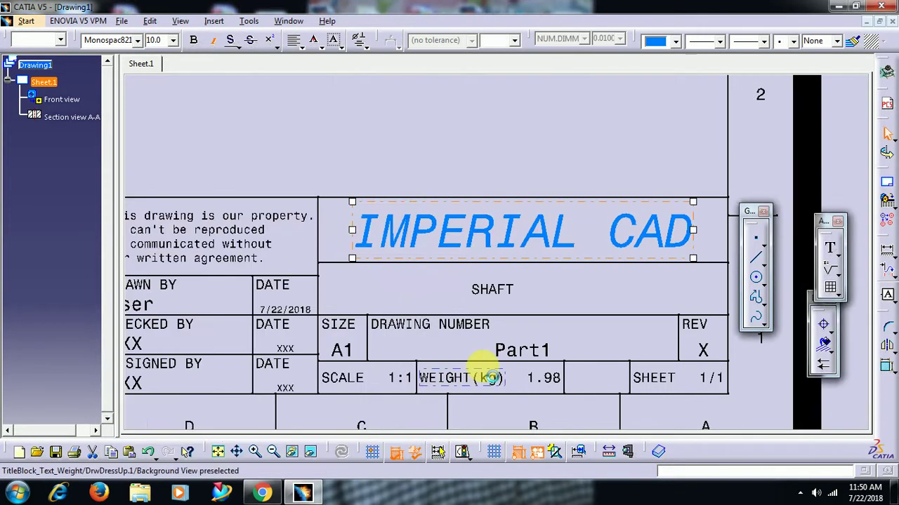
Step: Set the IMPERIAL CAD text's size to 6 mm and its font style to Bold Italic
{"action": "mouse_move", "coordinate": [564, 279]}
{"action": "middle_mouse_down"}
{"action": "mouse_move", "coordinate": [580, 311]}
{"action": "mouse_move", "coordinate": [513, 243]}
{"action": "middle_mouse_up"}
{"action": "right_click", "coordinate": [511, 247]}
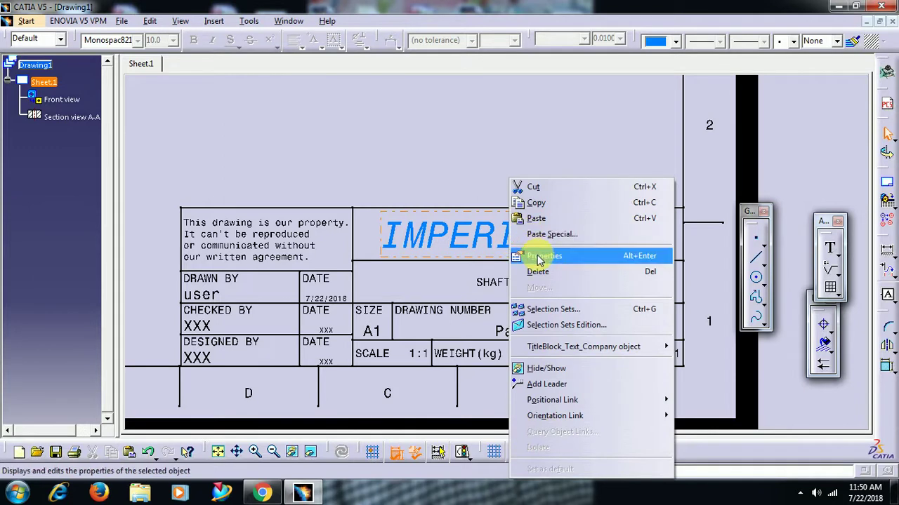
{"action": "left_click", "coordinate": [537, 255]}
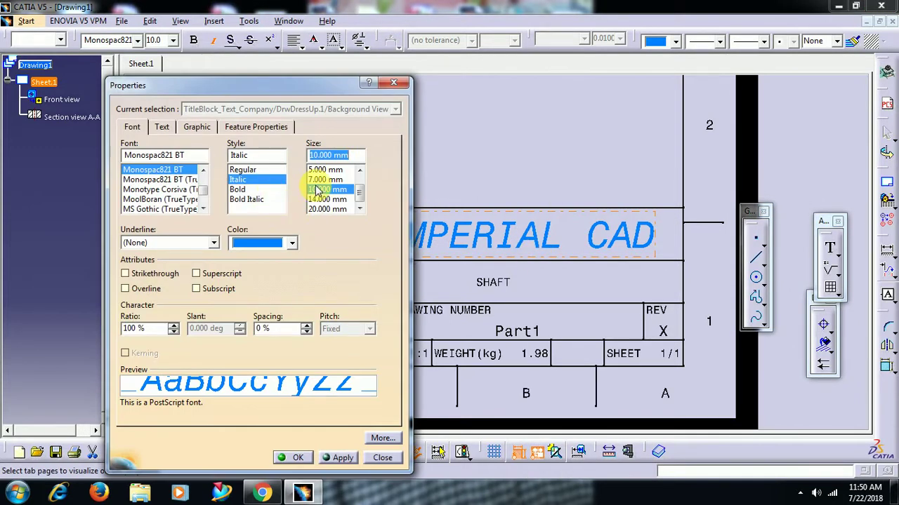
{"action": "left_click", "coordinate": [319, 179]}
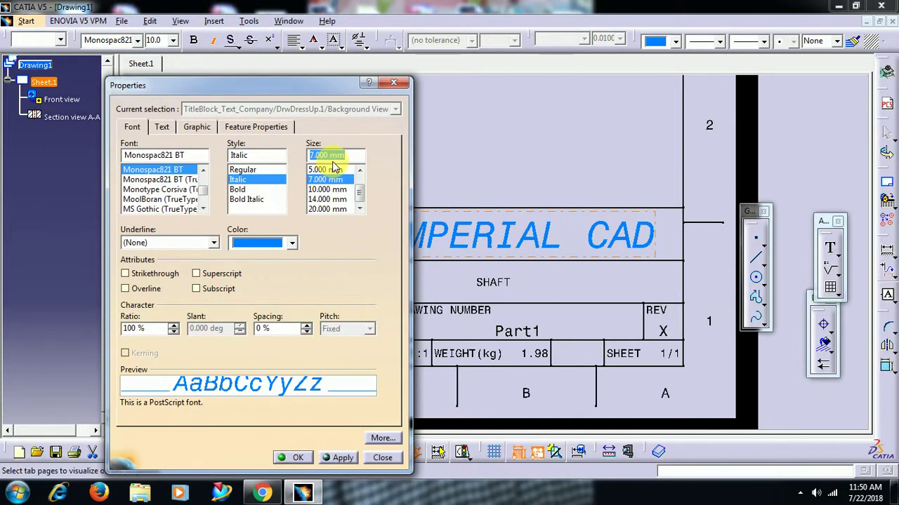
{"action": "type", "text": "6"}
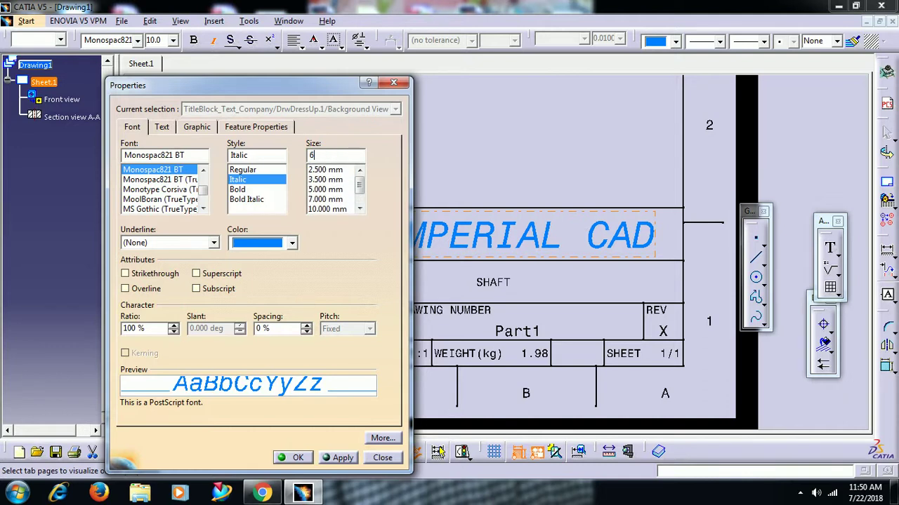
{"action": "left_click", "coordinate": [342, 458]}
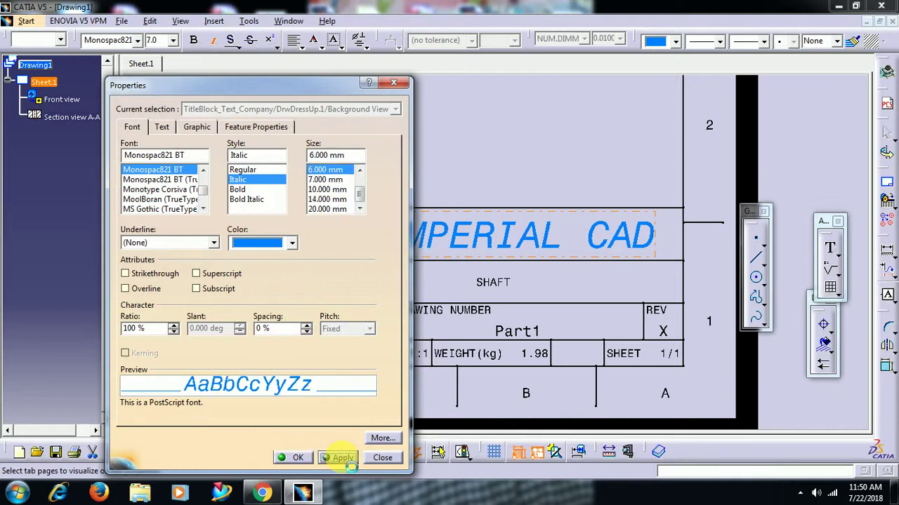
{"action": "left_click", "coordinate": [244, 200]}
{"action": "left_click", "coordinate": [298, 458]}
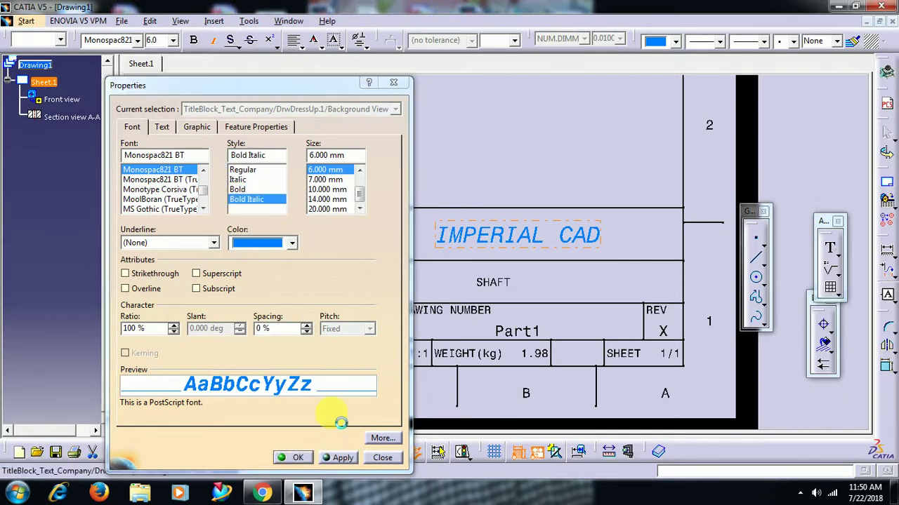
{"action": "left_click", "coordinate": [371, 245]}
{"action": "mouse_move", "coordinate": [371, 245]}
{"action": "middle_mouse_down"}
{"action": "mouse_move", "coordinate": [384, 218]}
{"action": "mouse_move", "coordinate": [375, 197]}
{"action": "middle_mouse_up"}
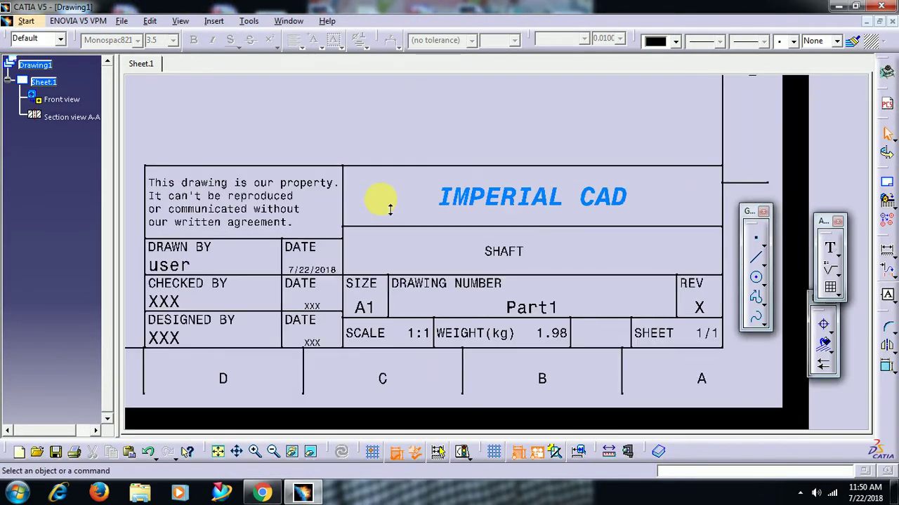
Step: Delete the property rights notice from the title block cell above DRAWN BY
{"action": "middle_click_drag", "start_coordinate": [321, 241], "coordinate": [341, 207]}
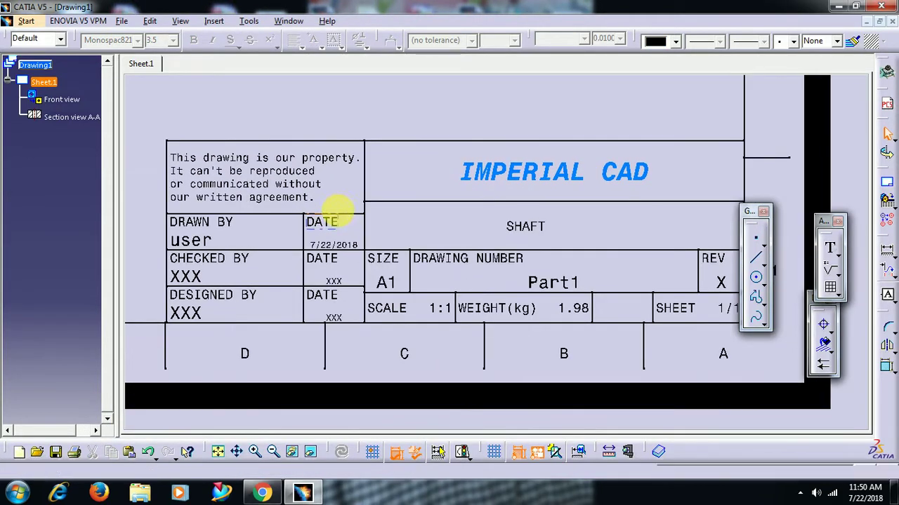
{"action": "left_click", "coordinate": [269, 169]}
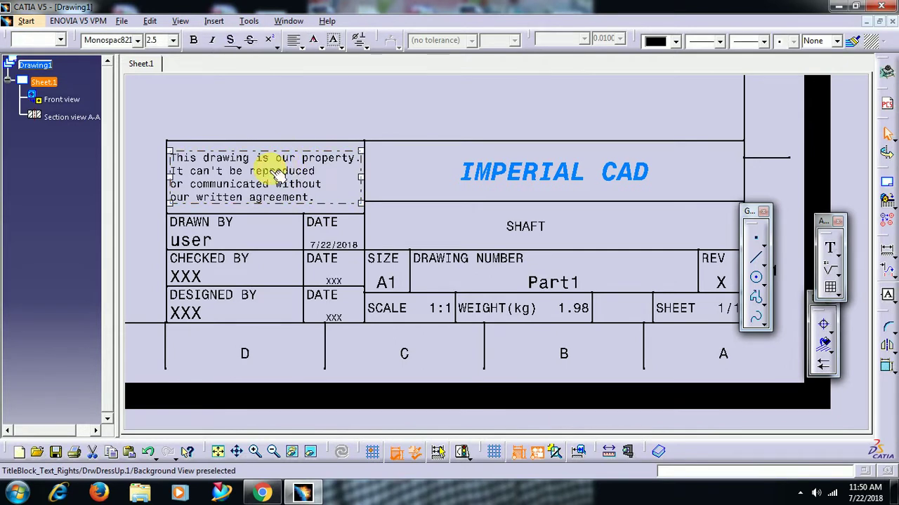
{"action": "key", "text": "Delete"}
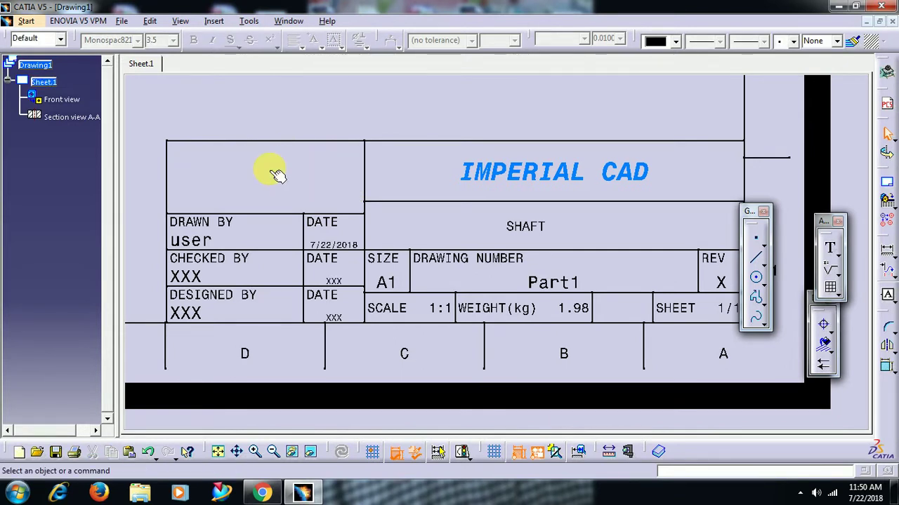
Step: Replace the drawing number text Part1 in the title block with 0125
{"action": "double_click", "coordinate": [555, 282]}
{"action": "key", "text": "Left"}
{"action": "key", "text": "Left"}
{"action": "key", "text": "Left"}
{"action": "type", "text": "0125"}
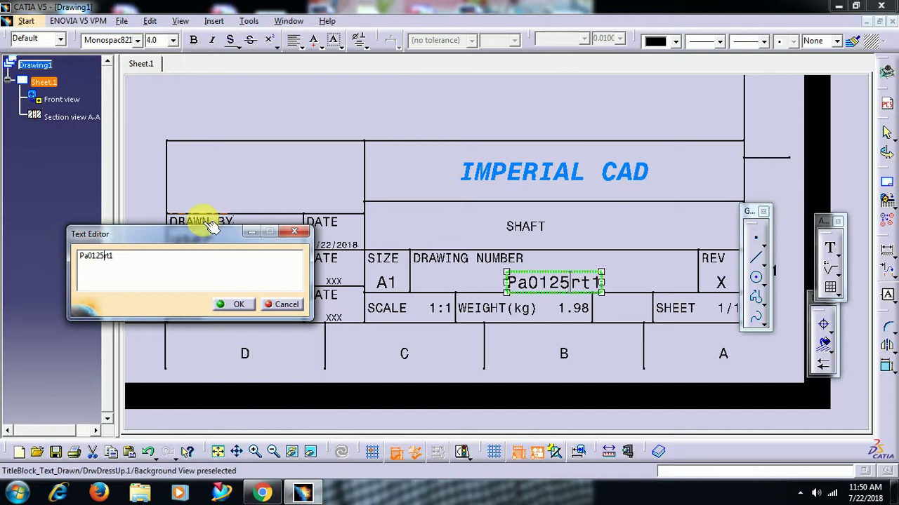
{"action": "left_click_drag", "start_coordinate": [127, 261], "coordinate": [35, 259]}
{"action": "key", "text": "BackSpace"}
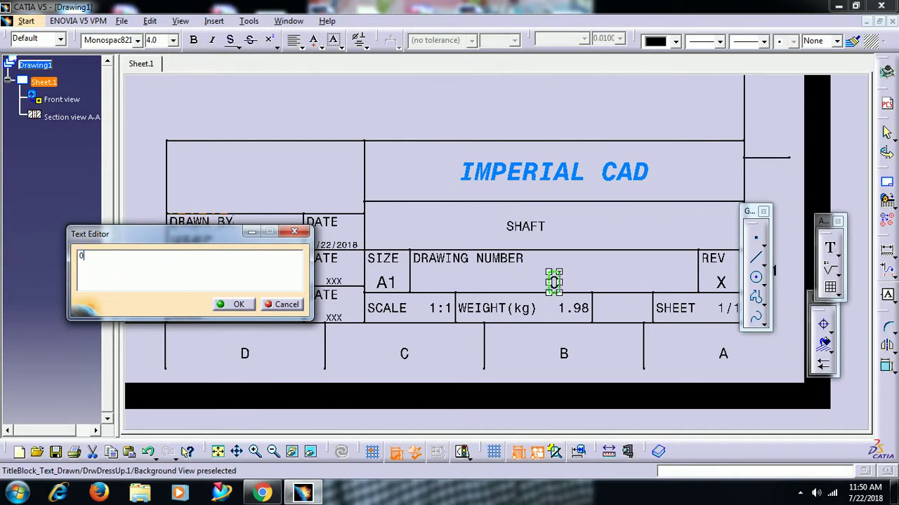
{"action": "type", "text": "0125"}
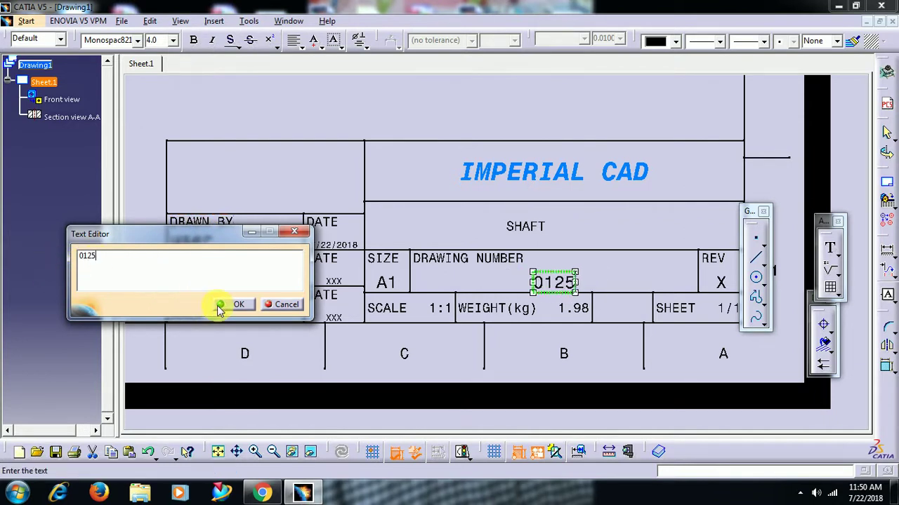
{"action": "left_click", "coordinate": [236, 304]}
{"action": "left_click", "coordinate": [247, 167]}
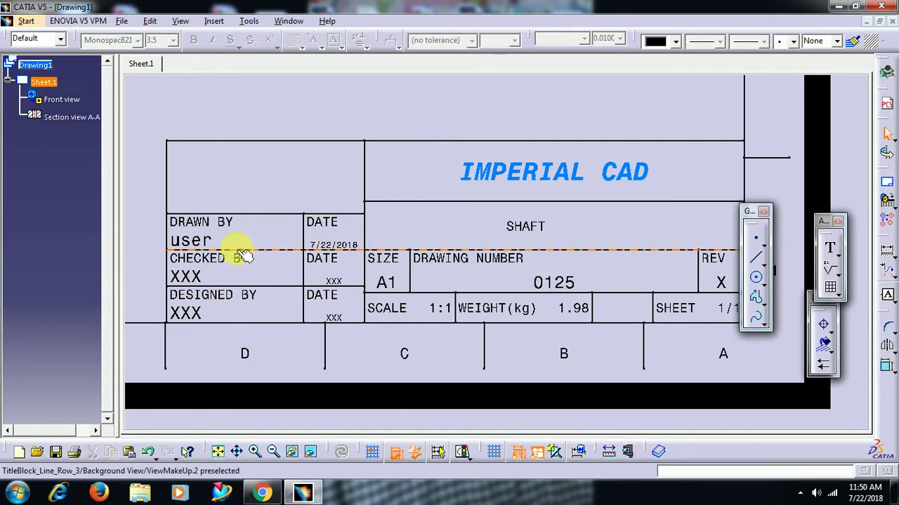
Step: Replace the user text under DRAWN BY in the title block with the drafter's name
{"action": "double_click", "coordinate": [207, 241]}
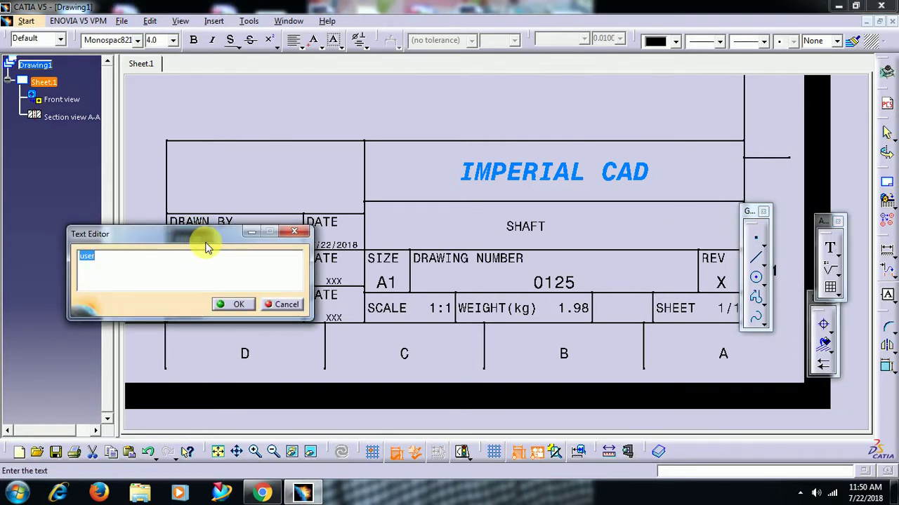
{"action": "type", "text": "AJA"}
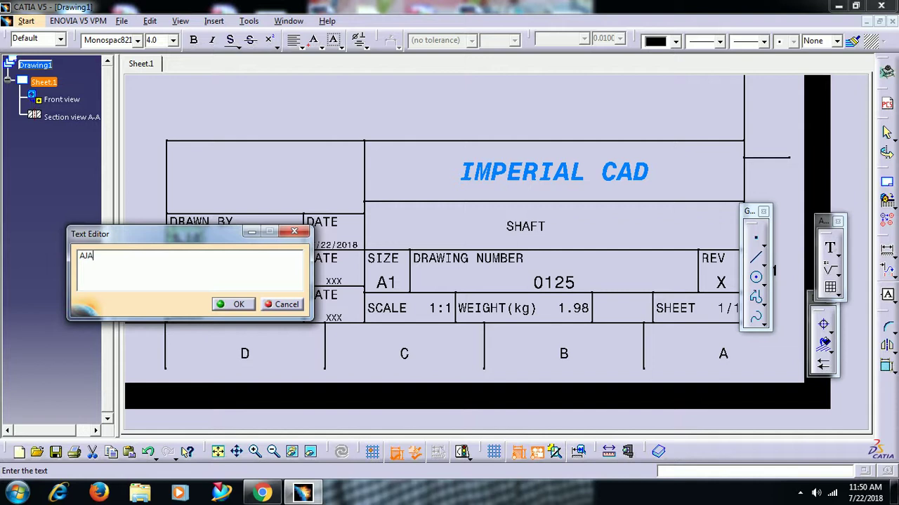
{"action": "type", "text": "Y"}
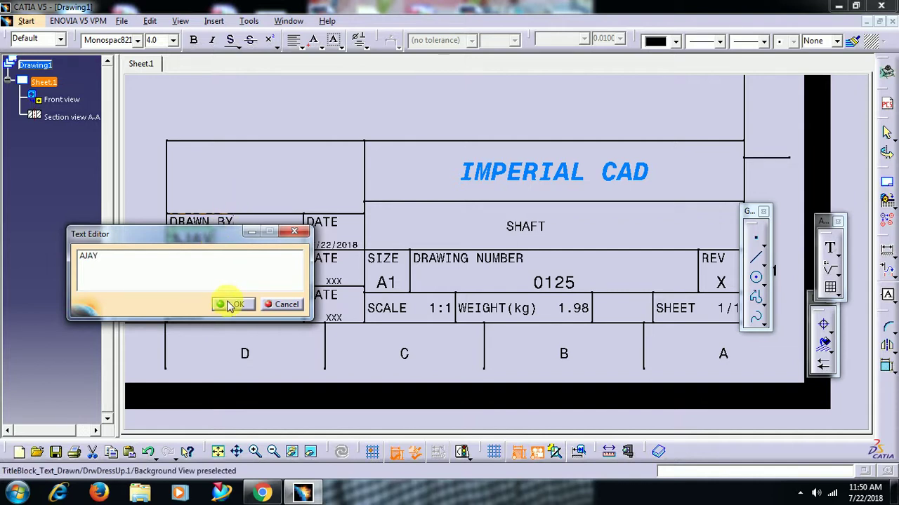
{"action": "left_click", "coordinate": [234, 303]}
{"action": "scroll", "coordinate": [273, 231], "scroll_direction": "down", "scroll_amount": 2}
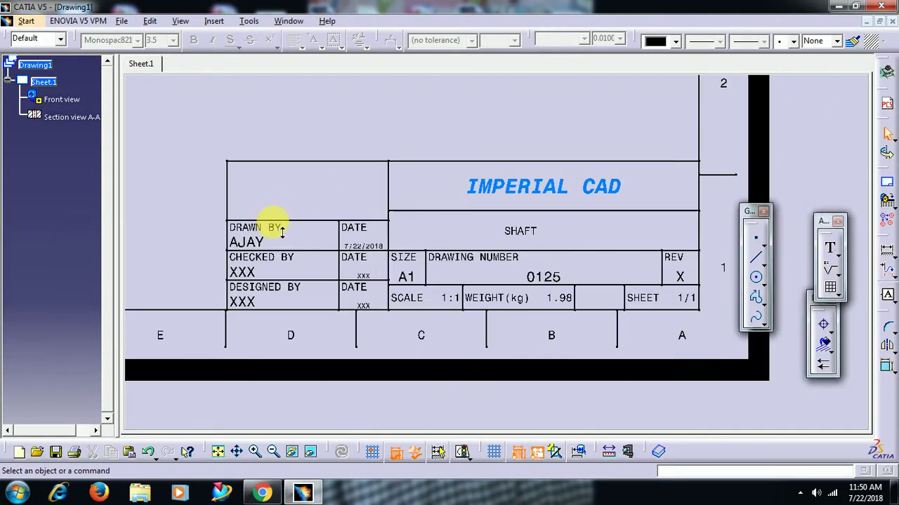
{"action": "scroll", "coordinate": [266, 241], "scroll_direction": "up", "scroll_amount": 1}
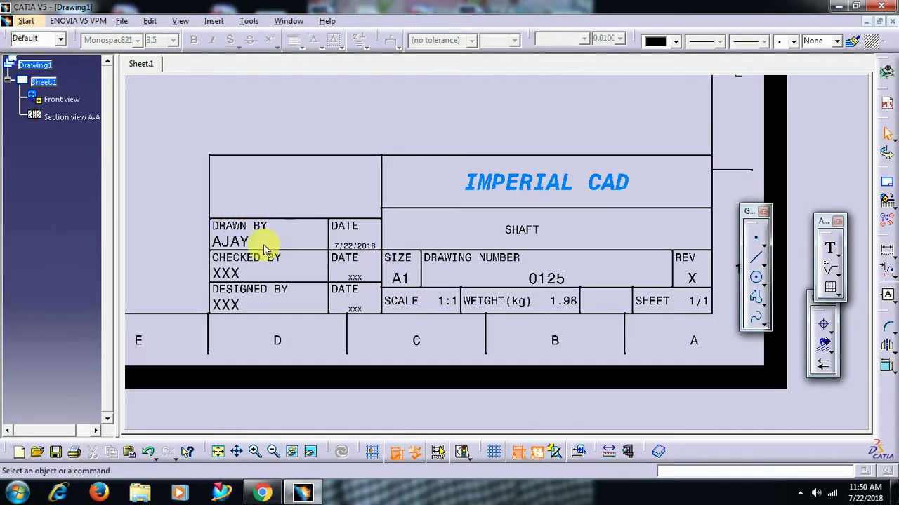
{"action": "double_click", "coordinate": [223, 274]}
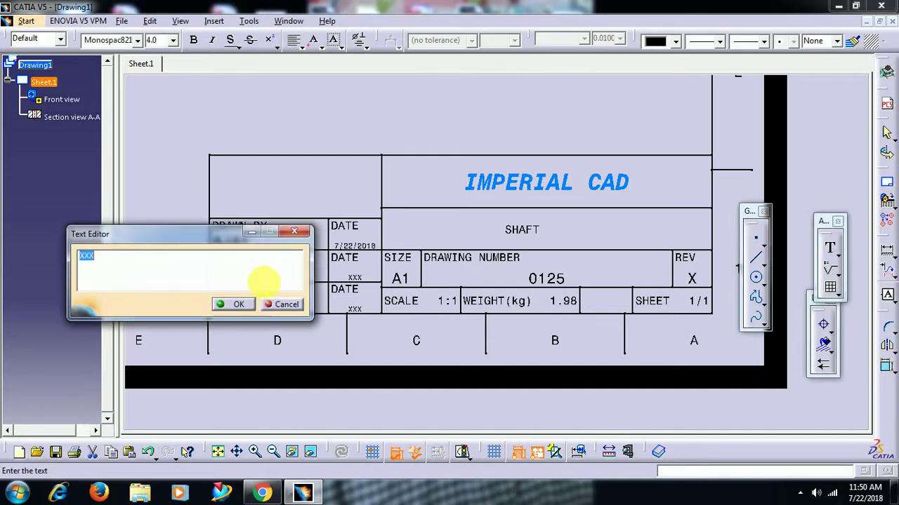
{"action": "left_click", "coordinate": [284, 305]}
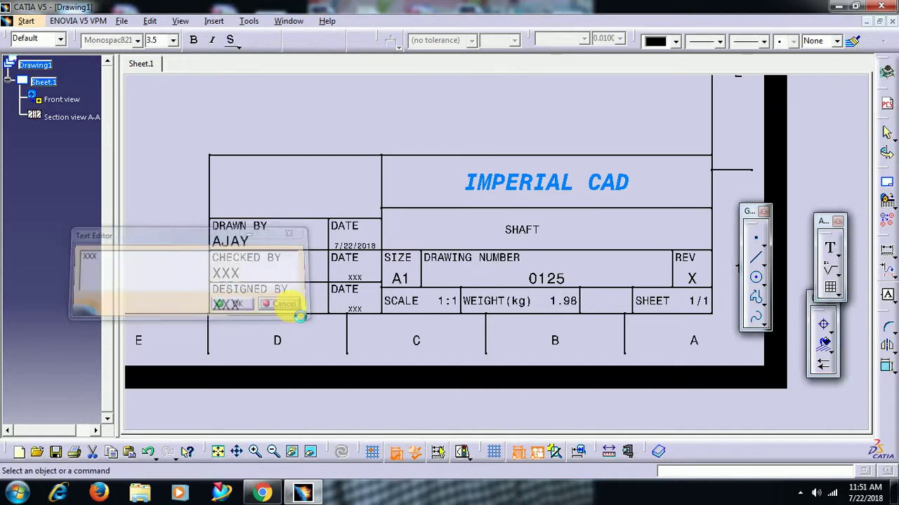
Step: Leave the sheet background and switch the drawing back to Working Views
{"action": "mouse_move", "coordinate": [327, 239]}
{"action": "middle_mouse_down", "text": "ctrl"}
{"action": "mouse_move", "coordinate": [341, 267]}
{"action": "mouse_move", "coordinate": [343, 313]}
{"action": "middle_mouse_up", "text": "ctrl"}
{"action": "mouse_move", "coordinate": [332, 161]}
{"action": "middle_mouse_down", "text": "ctrl"}
{"action": "mouse_move", "coordinate": [363, 249]}
{"action": "mouse_move", "coordinate": [290, 200]}
{"action": "mouse_move", "coordinate": [327, 295]}
{"action": "mouse_move", "coordinate": [344, 267]}
{"action": "mouse_move", "coordinate": [390, 272]}
{"action": "middle_mouse_up", "text": "ctrl"}
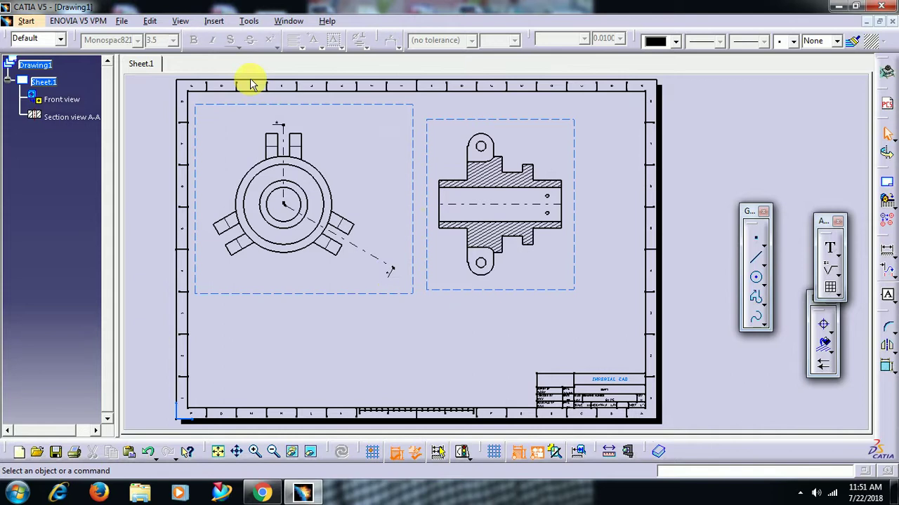
{"action": "left_click", "coordinate": [147, 21]}
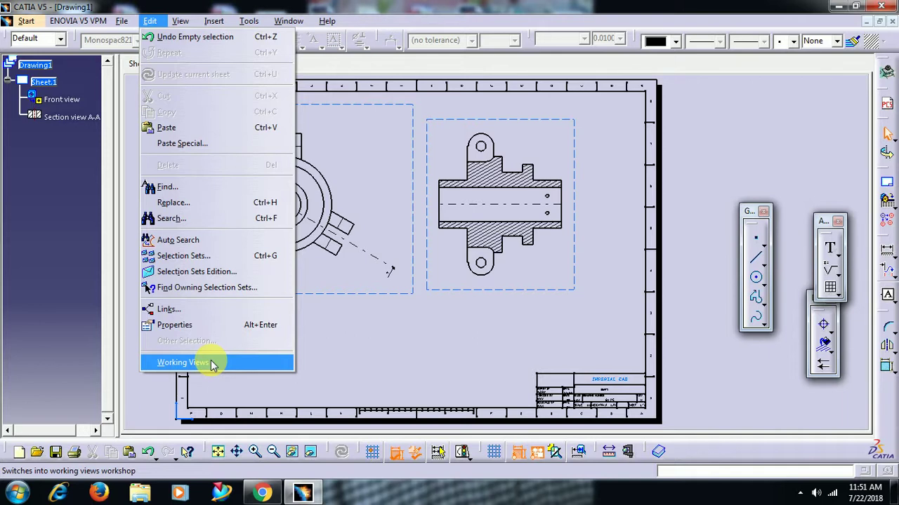
{"action": "left_click", "coordinate": [212, 363]}
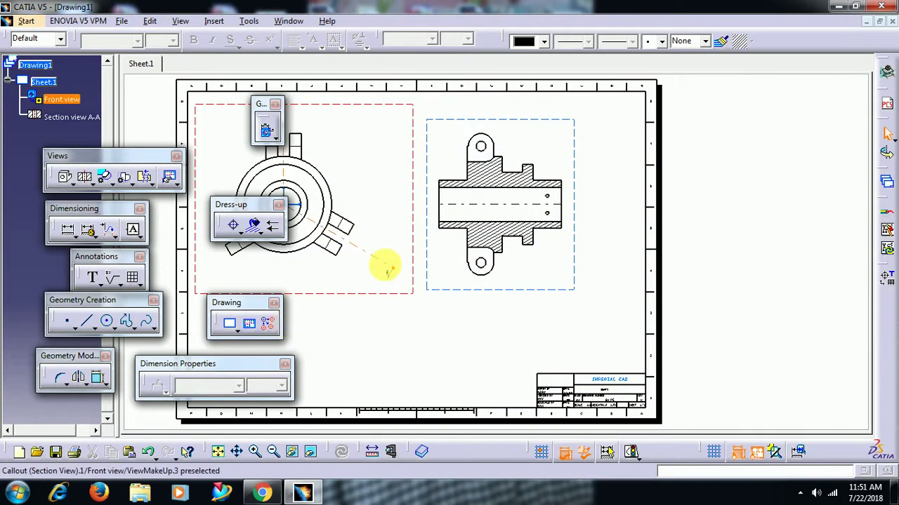
Step: Examine the customised title block up close on the working sheet
{"action": "mouse_move", "coordinate": [382, 263]}
{"action": "middle_mouse_down"}
{"action": "mouse_move", "coordinate": [431, 262]}
{"action": "mouse_move", "coordinate": [435, 245]}
{"action": "middle_mouse_up"}
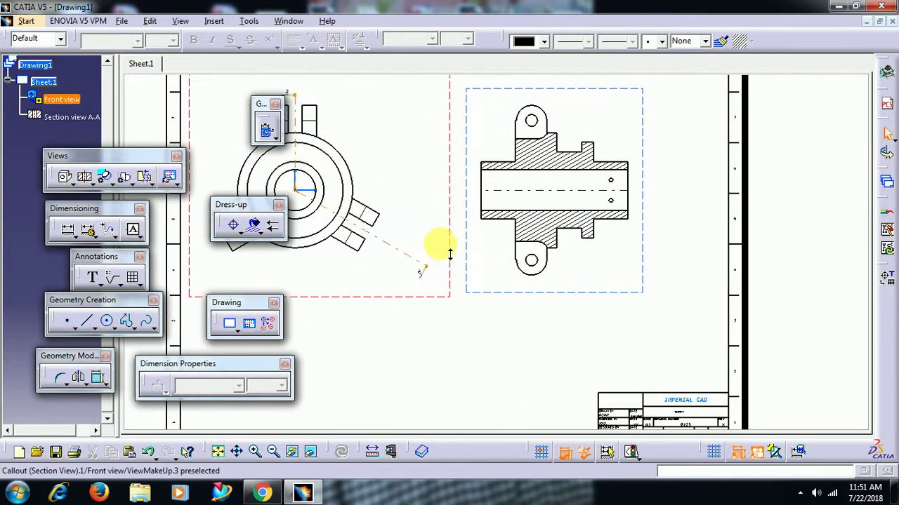
{"action": "left_click", "coordinate": [487, 302]}
{"action": "left_click_drag", "start_coordinate": [487, 315], "coordinate": [497, 278]}
{"action": "mouse_move", "coordinate": [601, 362]}
{"action": "middle_mouse_down"}
{"action": "mouse_move", "coordinate": [626, 331]}
{"action": "mouse_move", "coordinate": [560, 315]}
{"action": "mouse_move", "coordinate": [592, 342]}
{"action": "mouse_move", "coordinate": [459, 213]}
{"action": "mouse_move", "coordinate": [590, 284]}
{"action": "middle_mouse_up"}
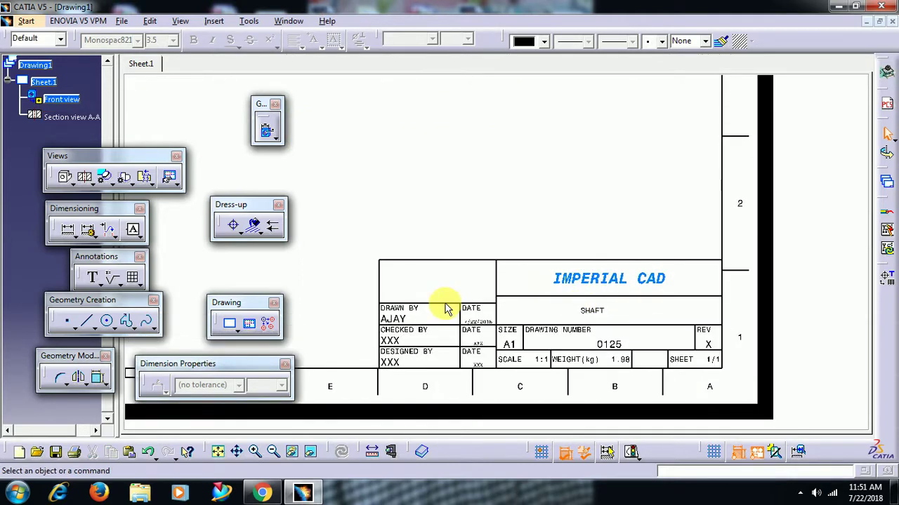
{"action": "mouse_move", "coordinate": [391, 317]}
{"action": "middle_mouse_down"}
{"action": "mouse_move", "coordinate": [416, 276]}
{"action": "mouse_move", "coordinate": [401, 237]}
{"action": "middle_mouse_up"}
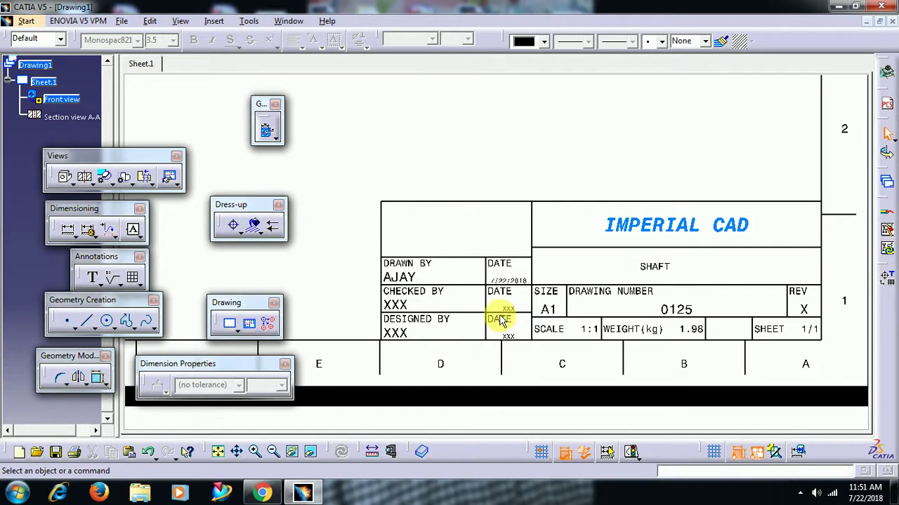
{"action": "middle_click_drag", "start_coordinate": [482, 257], "coordinate": [491, 286], "text": "ctrl"}
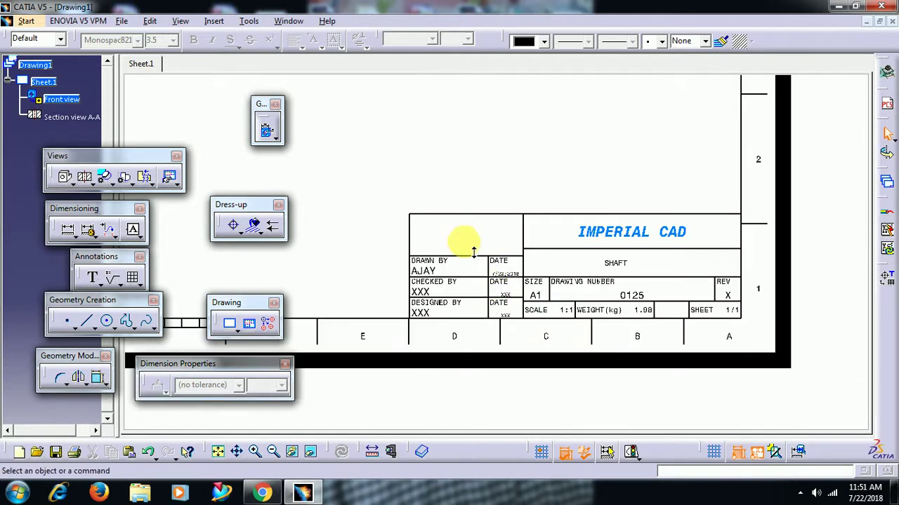
Step: Switch the drawing from the working views to the sheet background at the title block
{"action": "mouse_move", "coordinate": [474, 252]}
{"action": "middle_mouse_down", "text": "ctrl"}
{"action": "mouse_move", "coordinate": [481, 277]}
{"action": "mouse_move", "coordinate": [461, 261]}
{"action": "mouse_move", "coordinate": [610, 239]}
{"action": "middle_mouse_up", "text": "ctrl"}
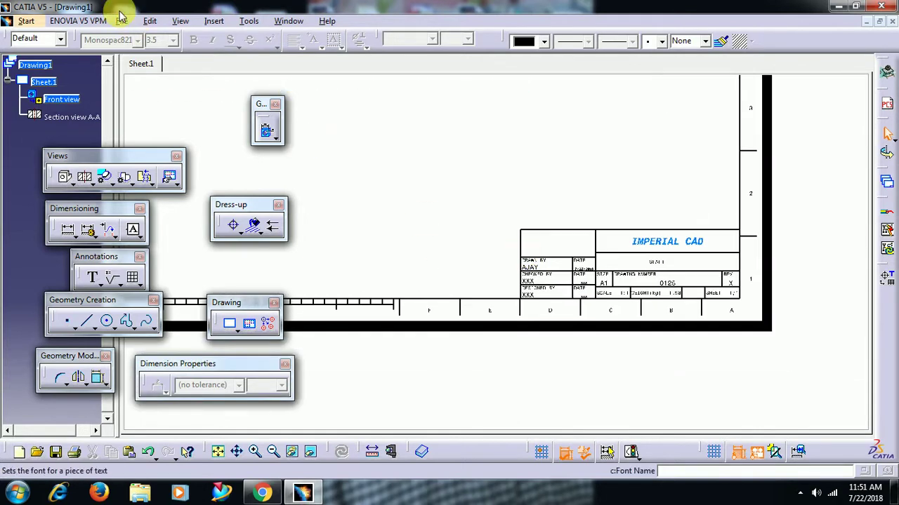
{"action": "left_click", "coordinate": [150, 20]}
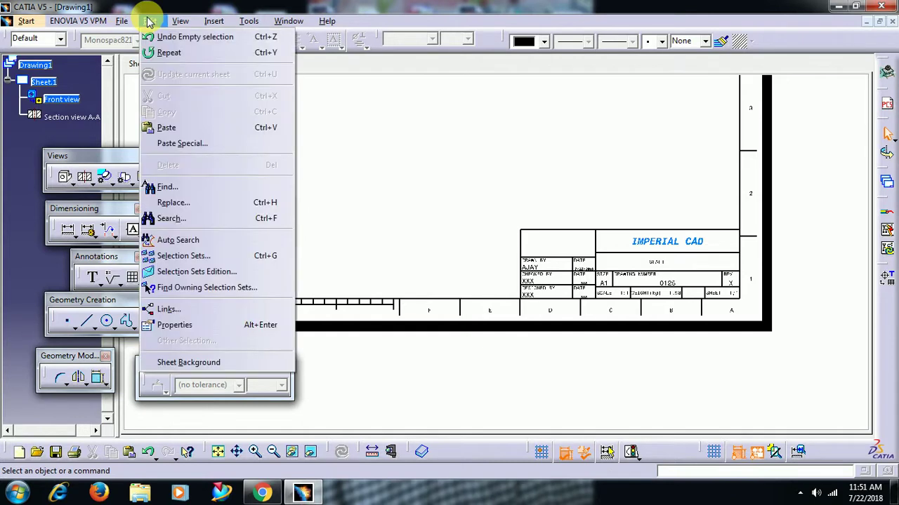
{"action": "left_click", "coordinate": [188, 361]}
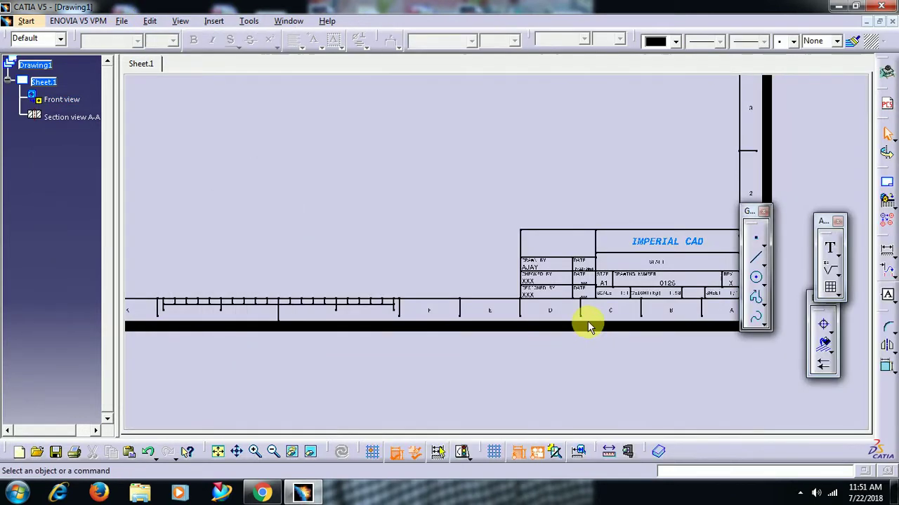
{"action": "mouse_move", "coordinate": [531, 274]}
{"action": "middle_mouse_down"}
{"action": "mouse_move", "coordinate": [415, 261]}
{"action": "mouse_move", "coordinate": [445, 195]}
{"action": "mouse_move", "coordinate": [354, 311]}
{"action": "middle_mouse_up"}
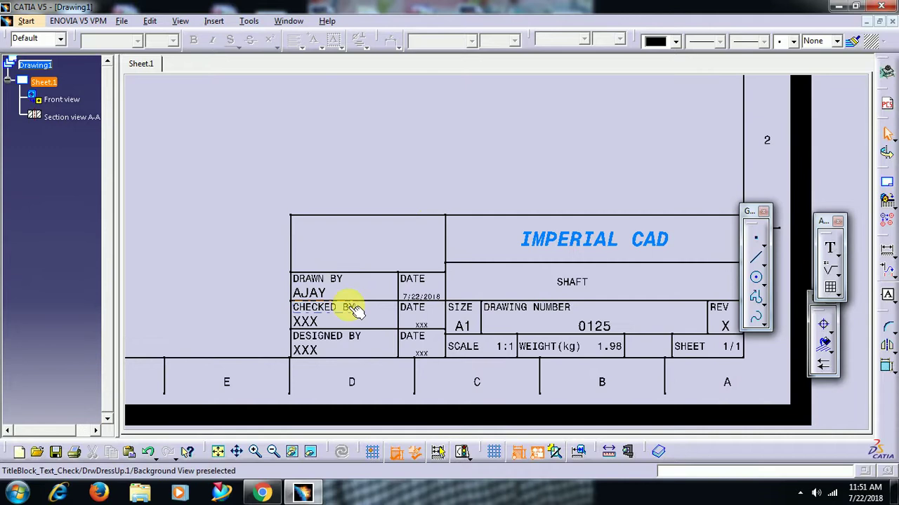
{"action": "mouse_move", "coordinate": [315, 287]}
{"action": "middle_mouse_down"}
{"action": "mouse_move", "coordinate": [305, 281]}
{"action": "mouse_move", "coordinate": [411, 241]}
{"action": "mouse_move", "coordinate": [485, 262]}
{"action": "mouse_move", "coordinate": [497, 320]}
{"action": "mouse_move", "coordinate": [495, 285]}
{"action": "middle_mouse_up"}
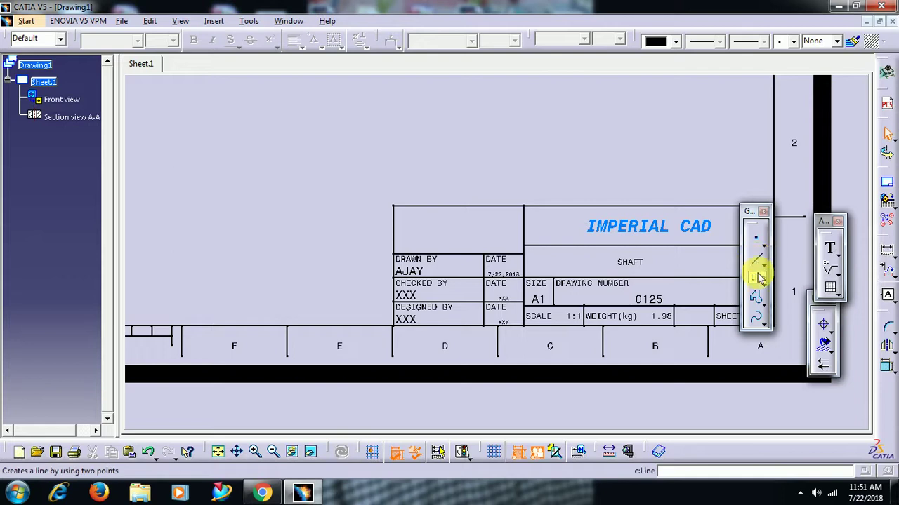
Step: Draw a profile from the title block's outer upper corner, about 13 mm straight up and horizontally across to the sheet frame
{"action": "left_click", "coordinate": [757, 299]}
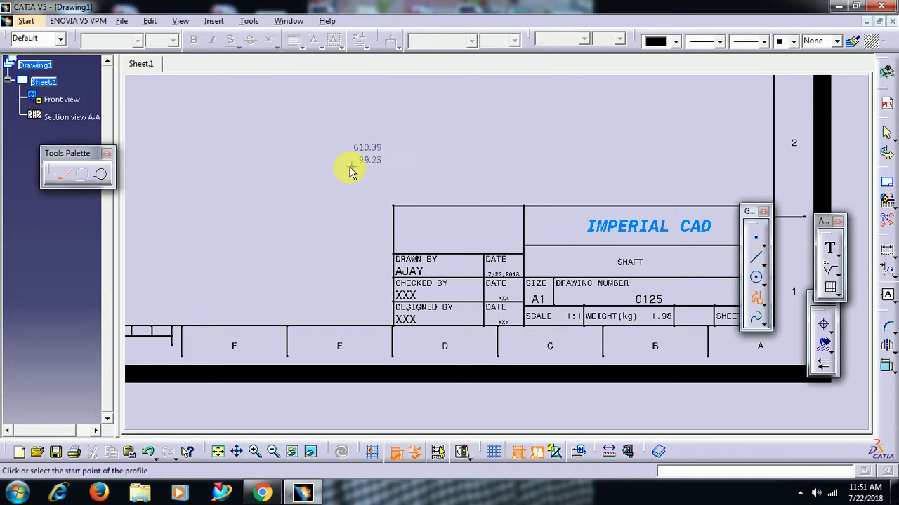
{"action": "left_click", "coordinate": [392, 205]}
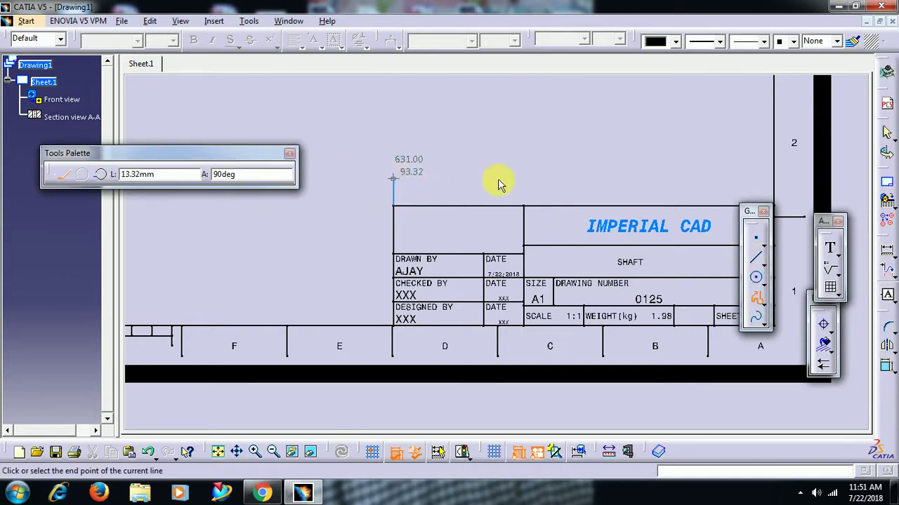
{"action": "left_click", "coordinate": [393, 178]}
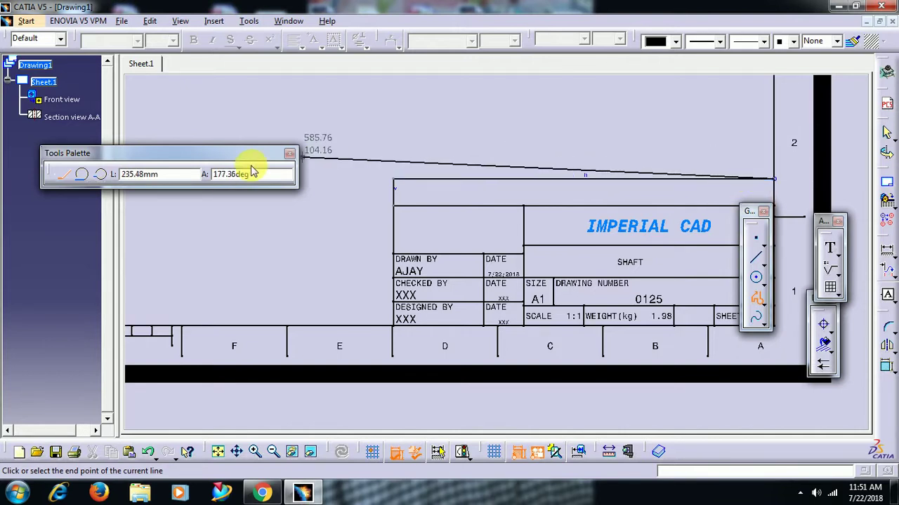
{"action": "left_click", "coordinate": [773, 179]}
{"action": "left_click", "coordinate": [763, 304]}
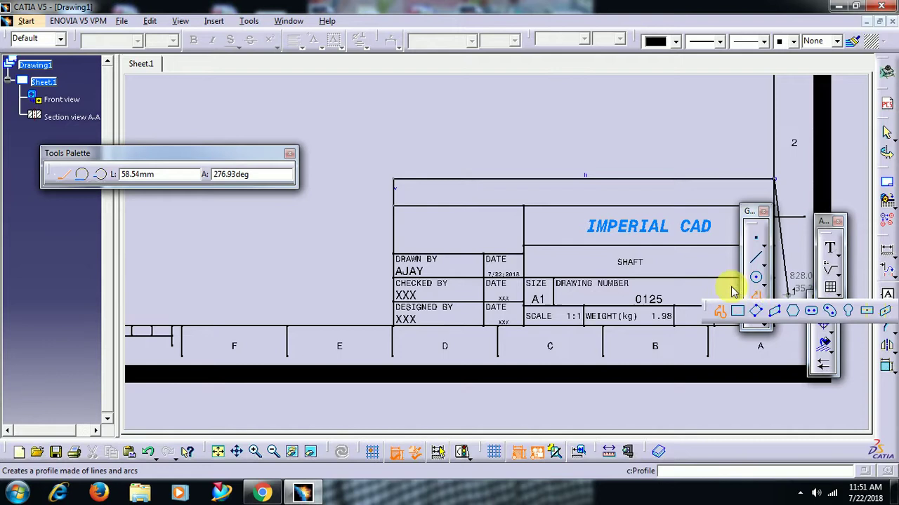
{"action": "left_click", "coordinate": [713, 309]}
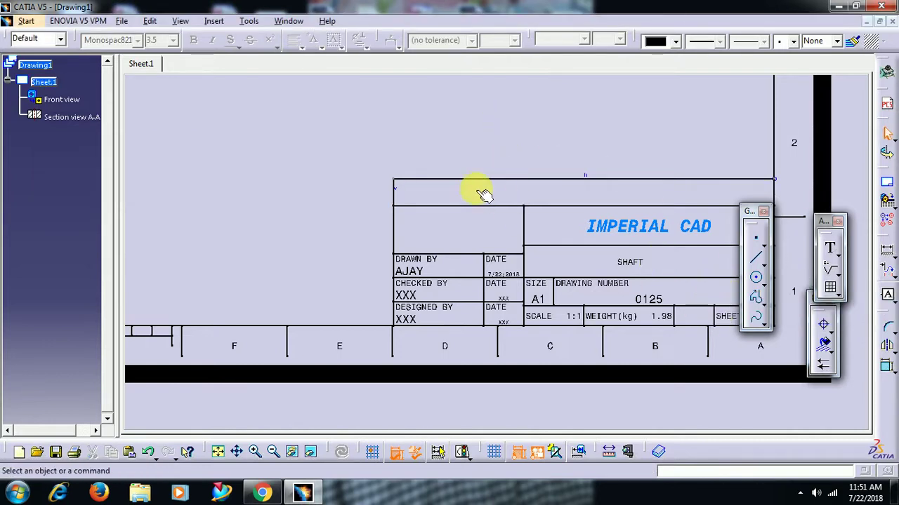
Step: Space out the floating Annotations and Geometry Creation toolbars and undock the Geometry Modification toolbar beside them
{"action": "middle_click_drag", "start_coordinate": [374, 151], "coordinate": [393, 197], "text": "ctrl"}
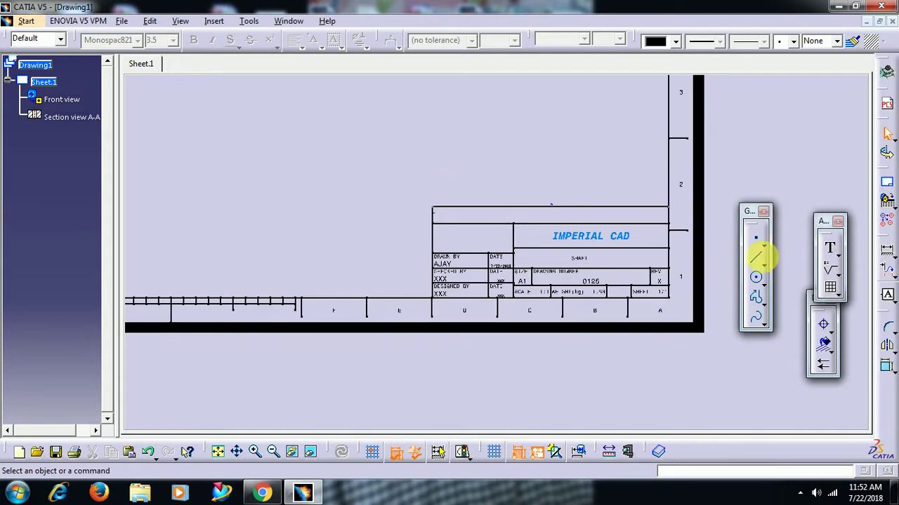
{"action": "left_click", "coordinate": [831, 246]}
{"action": "left_click_drag", "start_coordinate": [819, 221], "coordinate": [807, 172]}
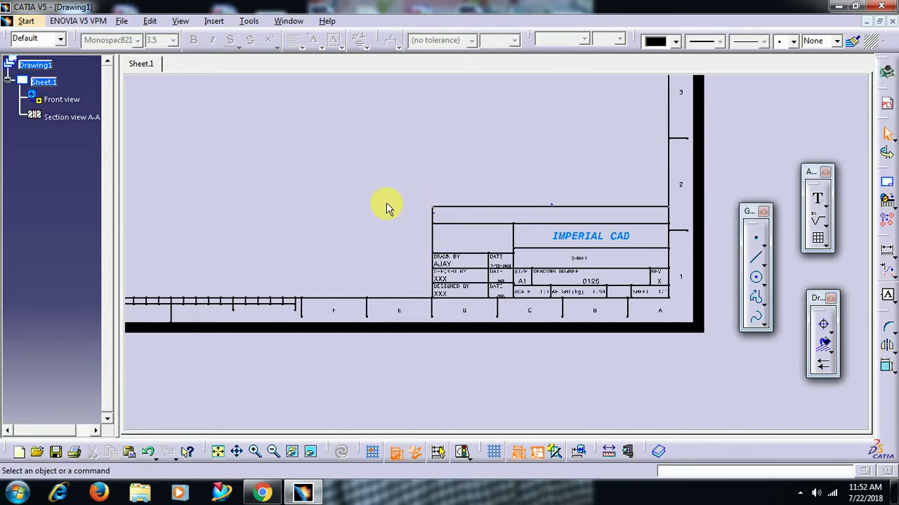
{"action": "mouse_move", "coordinate": [749, 204]}
{"action": "left_mouse_down"}
{"action": "mouse_move", "coordinate": [750, 213]}
{"action": "mouse_move", "coordinate": [740, 206]}
{"action": "left_mouse_up"}
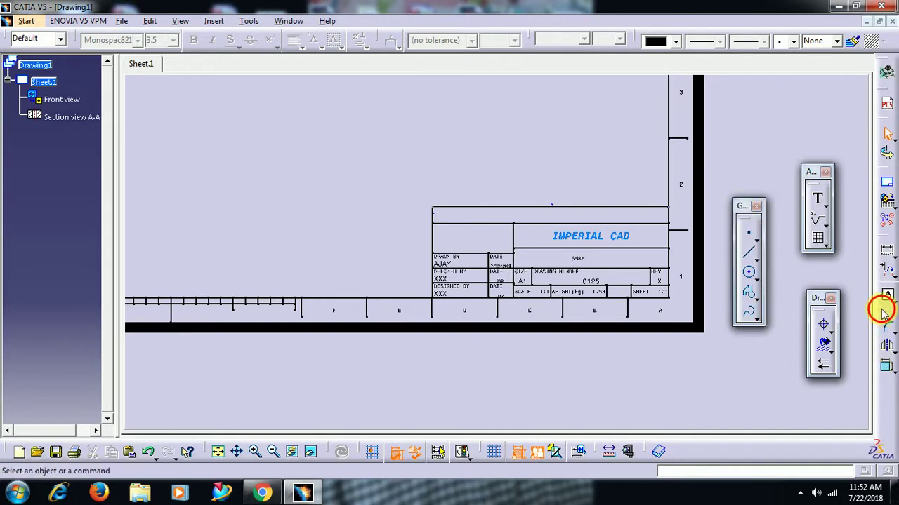
{"action": "left_click_drag", "start_coordinate": [817, 298], "coordinate": [785, 276]}
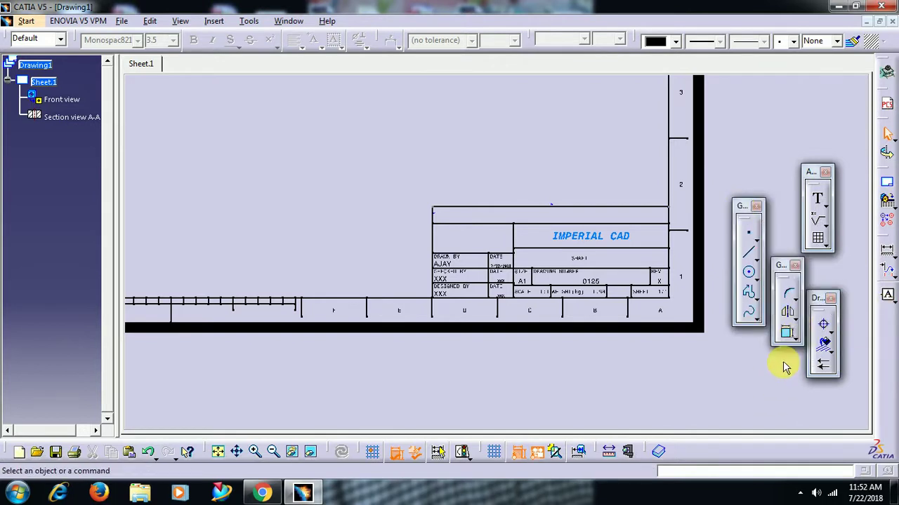
Step: Return from the sheet background to Working Views with the whole sheet in view
{"action": "mouse_move", "coordinate": [464, 197]}
{"action": "middle_mouse_down"}
{"action": "mouse_move", "coordinate": [454, 275]}
{"action": "mouse_move", "coordinate": [493, 347]}
{"action": "mouse_move", "coordinate": [498, 320]}
{"action": "middle_mouse_up"}
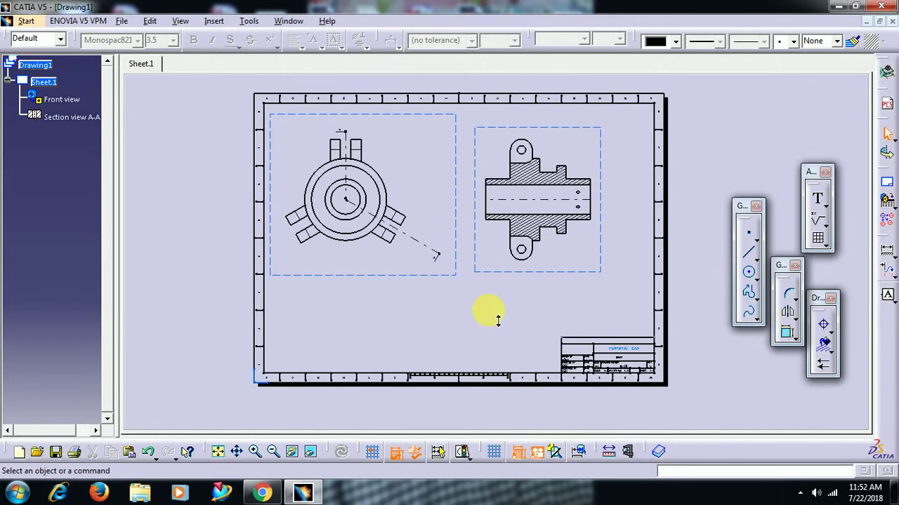
{"action": "left_click", "coordinate": [147, 21]}
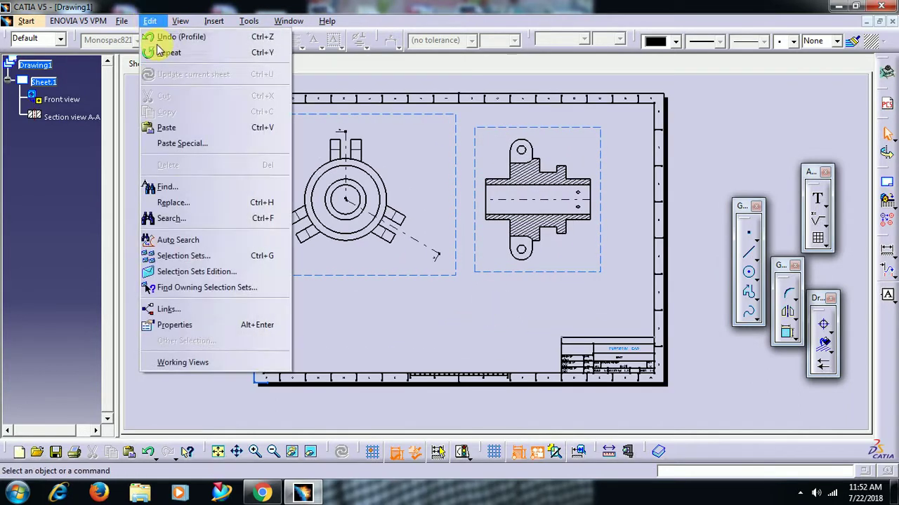
{"action": "left_click", "coordinate": [197, 362]}
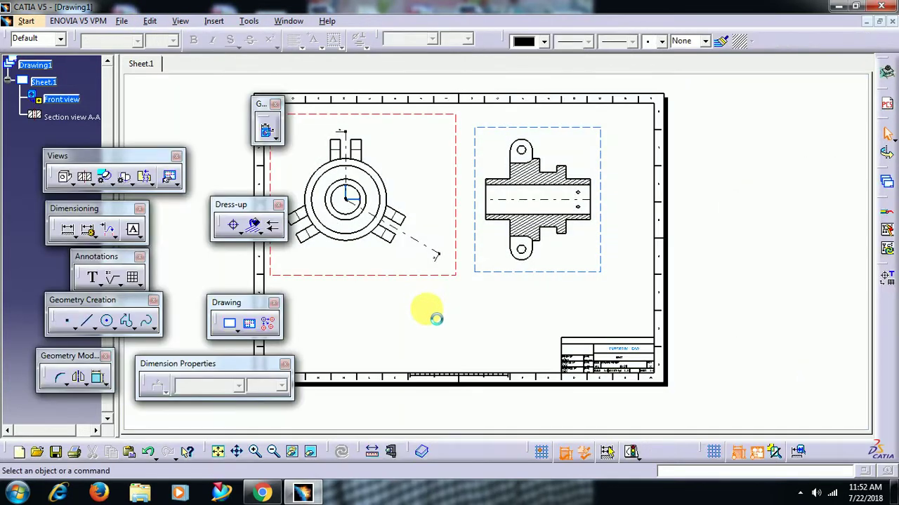
{"action": "mouse_move", "coordinate": [438, 320]}
{"action": "middle_mouse_down"}
{"action": "mouse_move", "coordinate": [475, 311]}
{"action": "mouse_move", "coordinate": [507, 321]}
{"action": "middle_mouse_up"}
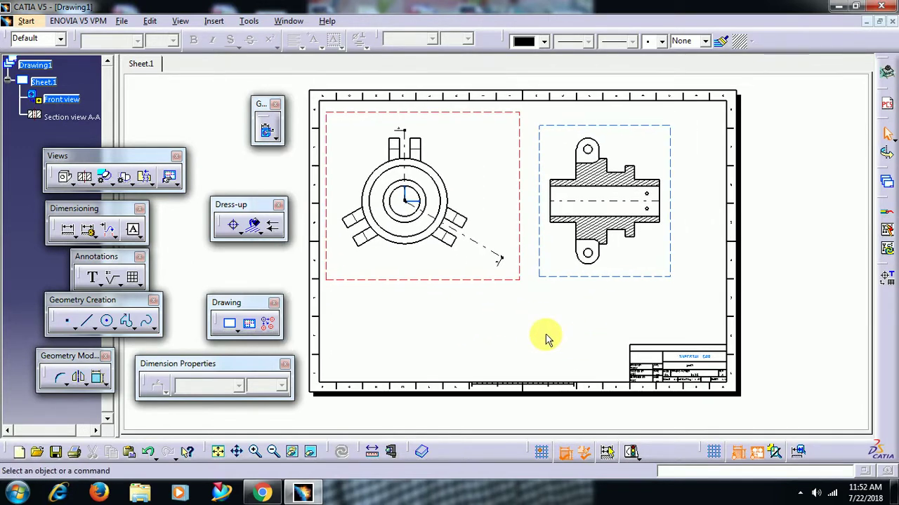
{"action": "middle_click_drag", "start_coordinate": [554, 343], "coordinate": [548, 338], "text": "ctrl"}
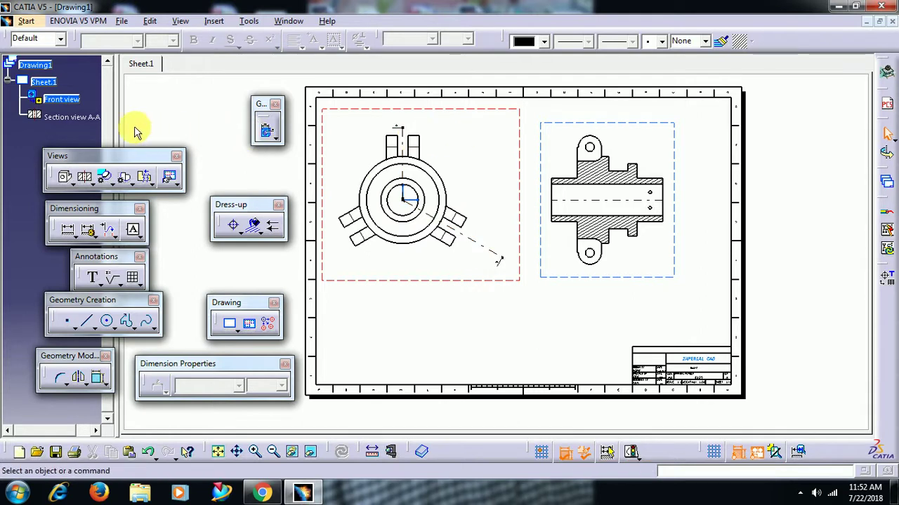
Step: Change the format of Sheet.1 to A2 ISO in its properties
{"action": "right_click", "coordinate": [49, 85]}
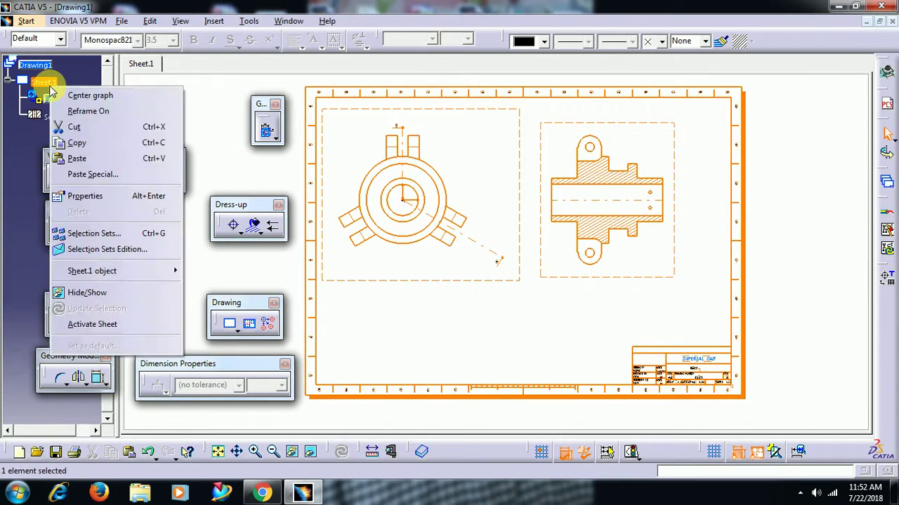
{"action": "left_click", "coordinate": [155, 196]}
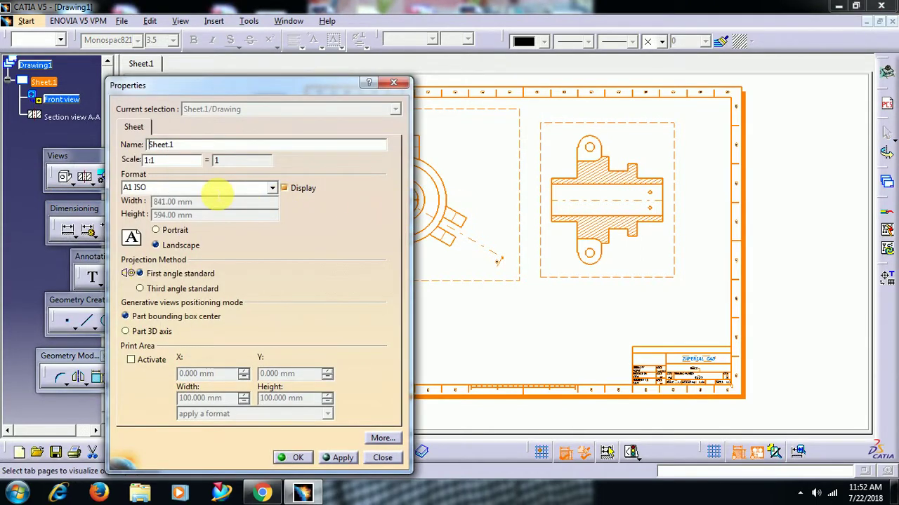
{"action": "left_click", "coordinate": [271, 188]}
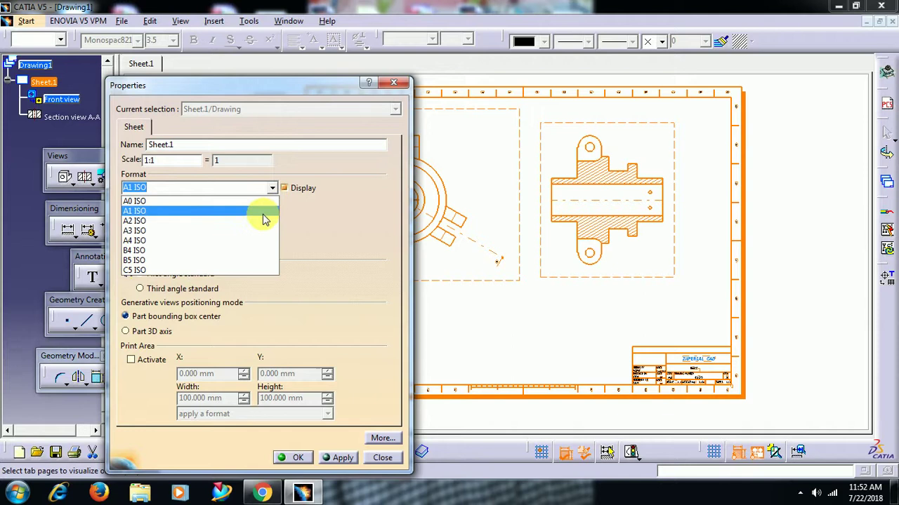
{"action": "left_click", "coordinate": [264, 221]}
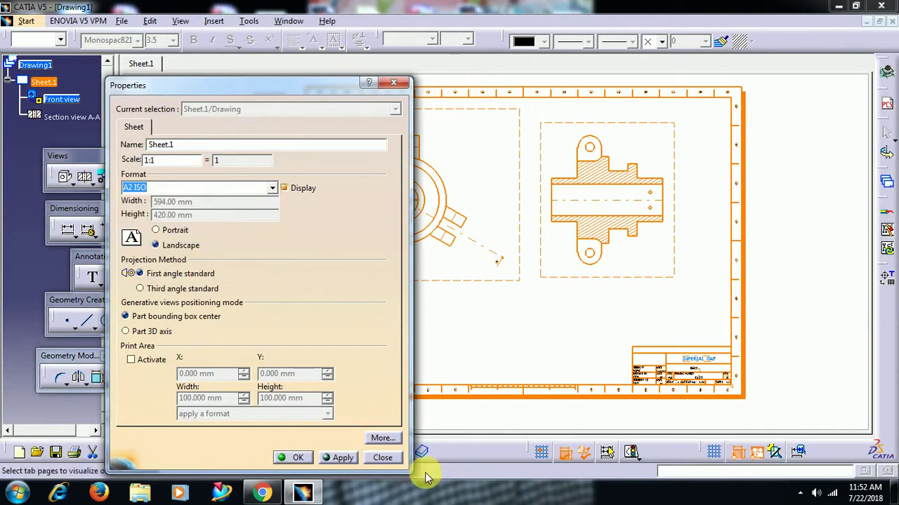
{"action": "left_click", "coordinate": [292, 460]}
{"action": "mouse_move", "coordinate": [560, 302]}
{"action": "middle_mouse_down"}
{"action": "mouse_move", "coordinate": [627, 315]}
{"action": "mouse_move", "coordinate": [629, 307]}
{"action": "middle_mouse_up"}
{"action": "left_click", "coordinate": [663, 344]}
{"action": "middle_click_drag", "start_coordinate": [692, 363], "coordinate": [675, 365]}
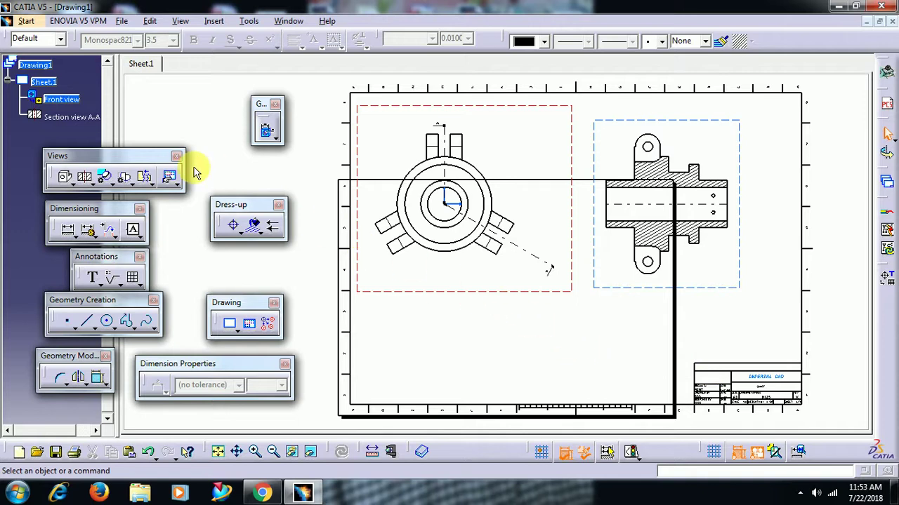
Step: In the sheet background, resize the frame and title block using the Drawing Titleblock Sample 2 style
{"action": "left_click", "coordinate": [150, 20]}
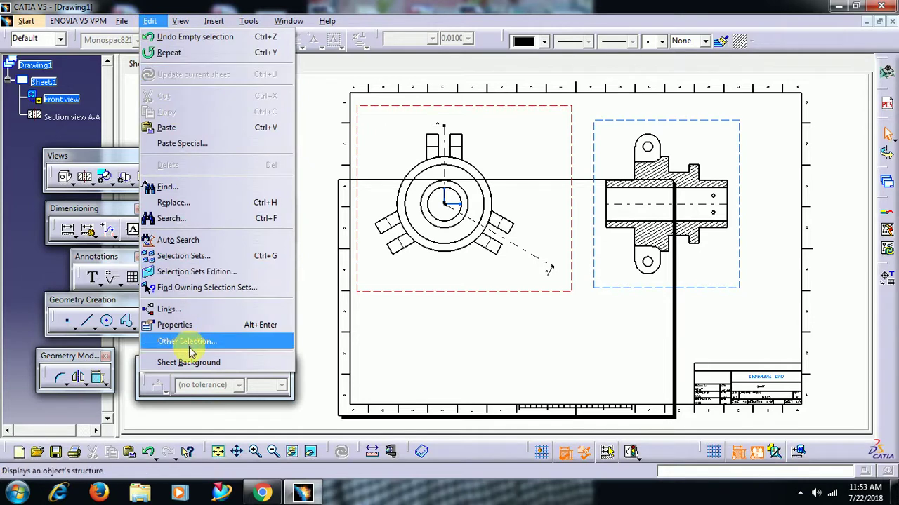
{"action": "left_click", "coordinate": [188, 362]}
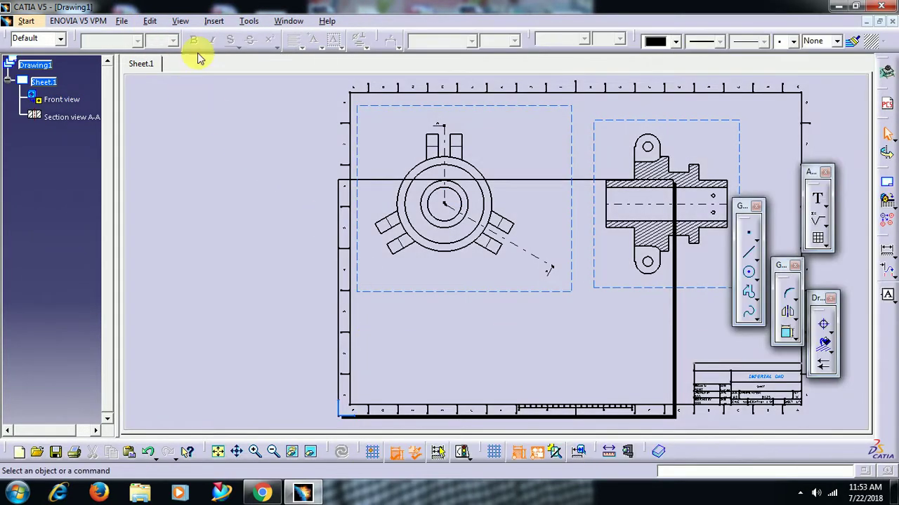
{"action": "left_click", "coordinate": [212, 21]}
{"action": "mouse_move", "coordinate": [297, 58]}
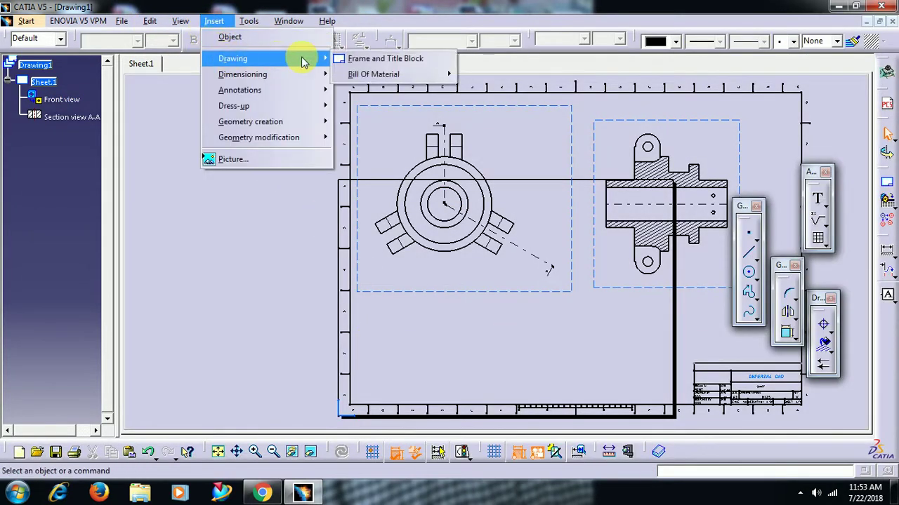
{"action": "left_click", "coordinate": [351, 57]}
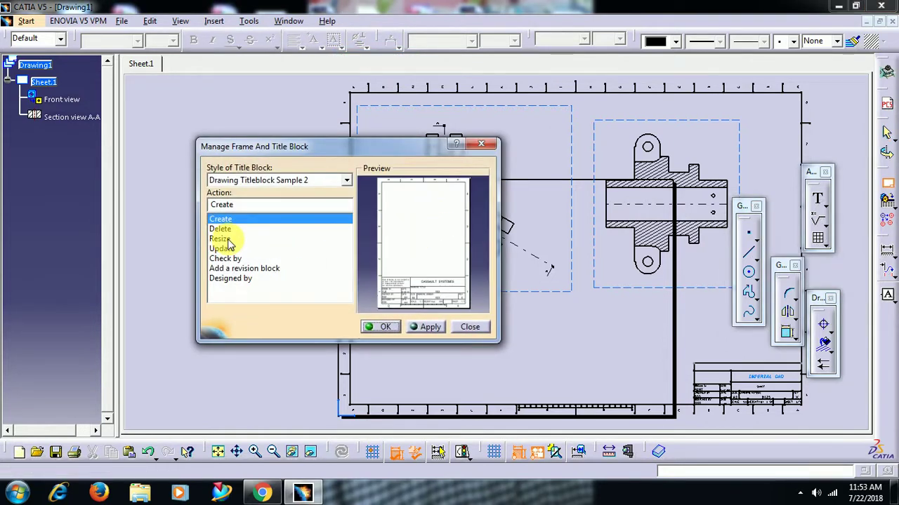
{"action": "left_click", "coordinate": [220, 238]}
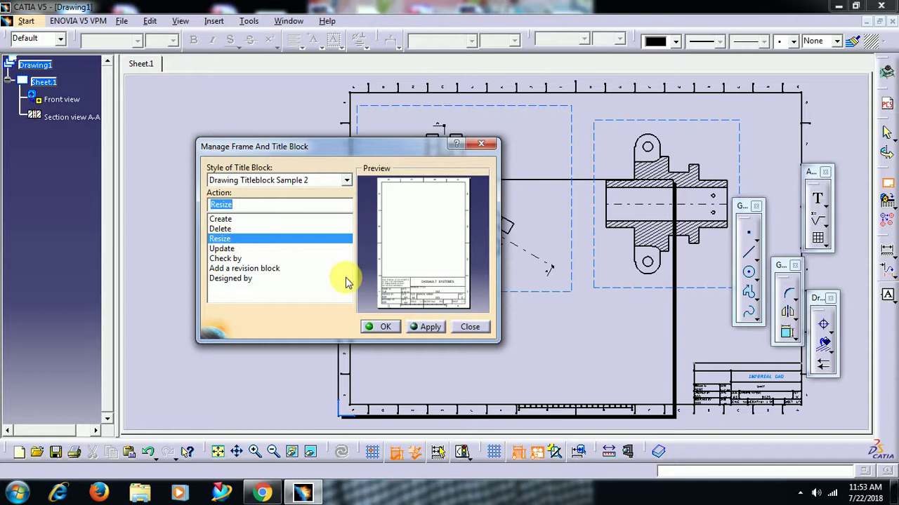
{"action": "left_click", "coordinate": [388, 328]}
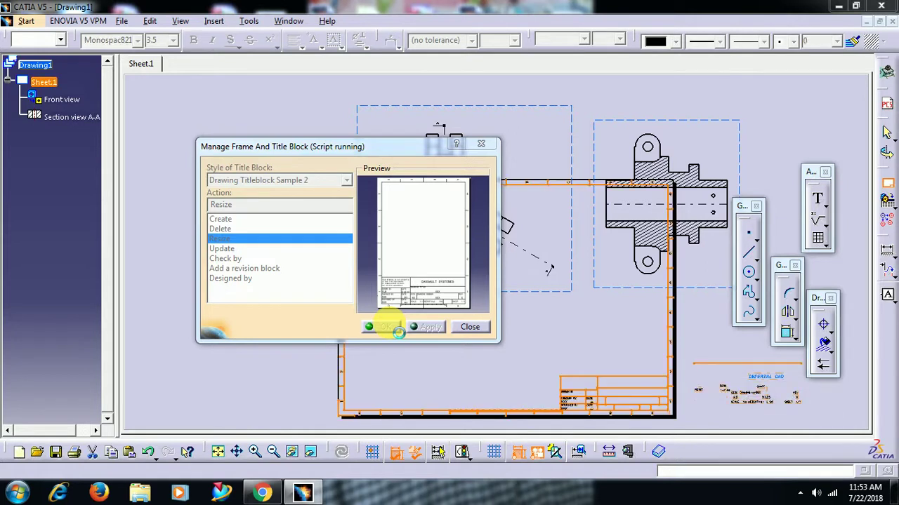
Step: Delete the leftover horizontal profile line lying outside the resized frame
{"action": "middle_click_drag", "start_coordinate": [391, 328], "coordinate": [393, 269]}
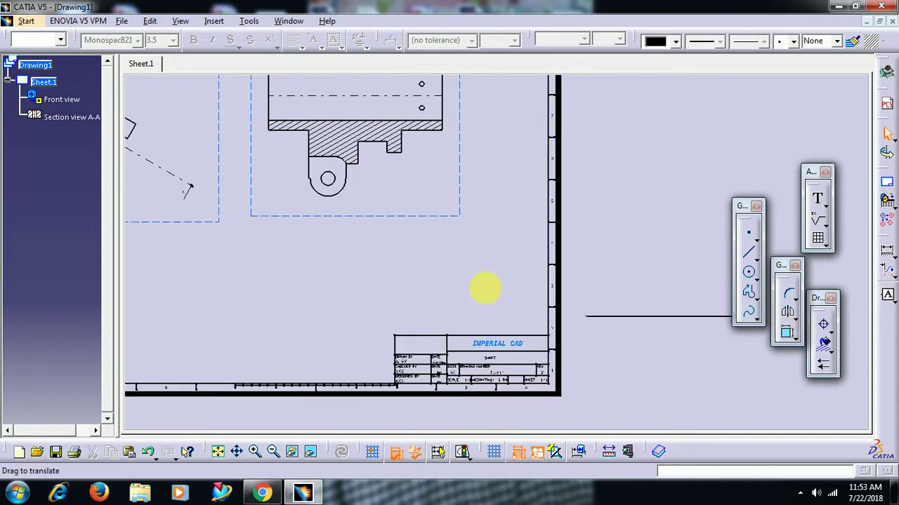
{"action": "middle_click_drag", "start_coordinate": [487, 287], "coordinate": [509, 303]}
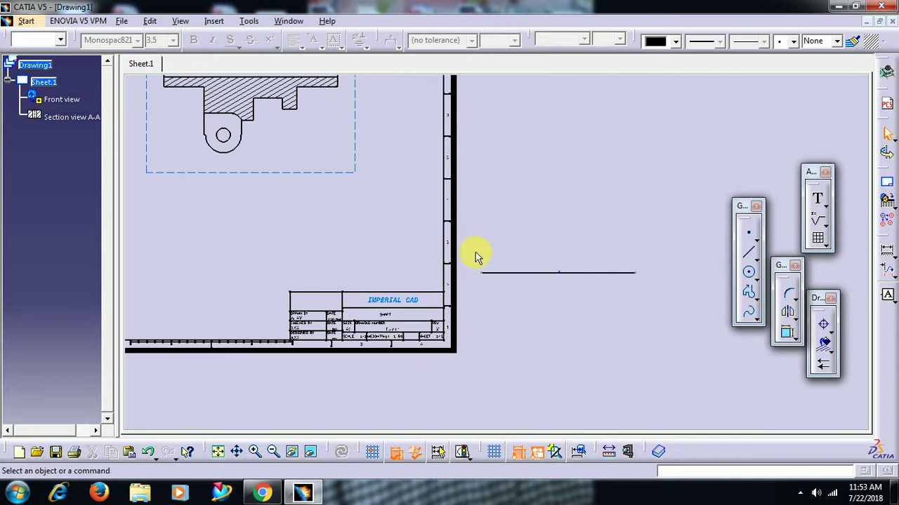
{"action": "left_click_drag", "start_coordinate": [512, 281], "coordinate": [666, 304]}
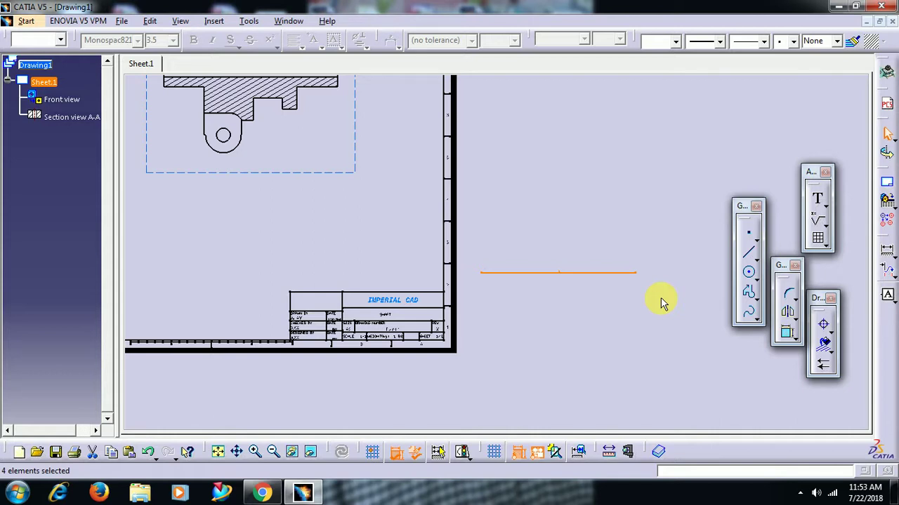
{"action": "key", "text": "Delete"}
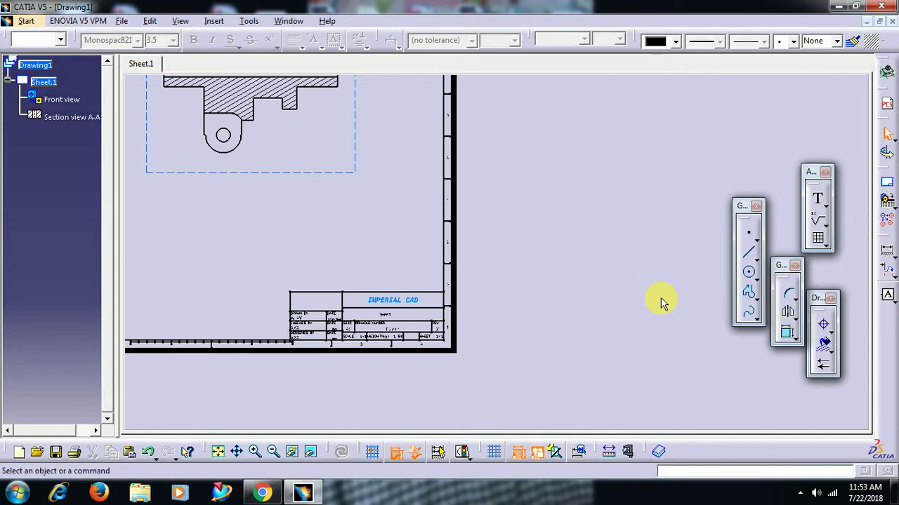
{"action": "mouse_move", "coordinate": [401, 357]}
{"action": "middle_mouse_down"}
{"action": "mouse_move", "coordinate": [492, 357]}
{"action": "mouse_move", "coordinate": [542, 287]}
{"action": "mouse_move", "coordinate": [478, 286]}
{"action": "mouse_move", "coordinate": [506, 260]}
{"action": "mouse_move", "coordinate": [498, 280]}
{"action": "mouse_move", "coordinate": [505, 260]}
{"action": "mouse_move", "coordinate": [523, 309]}
{"action": "middle_mouse_up"}
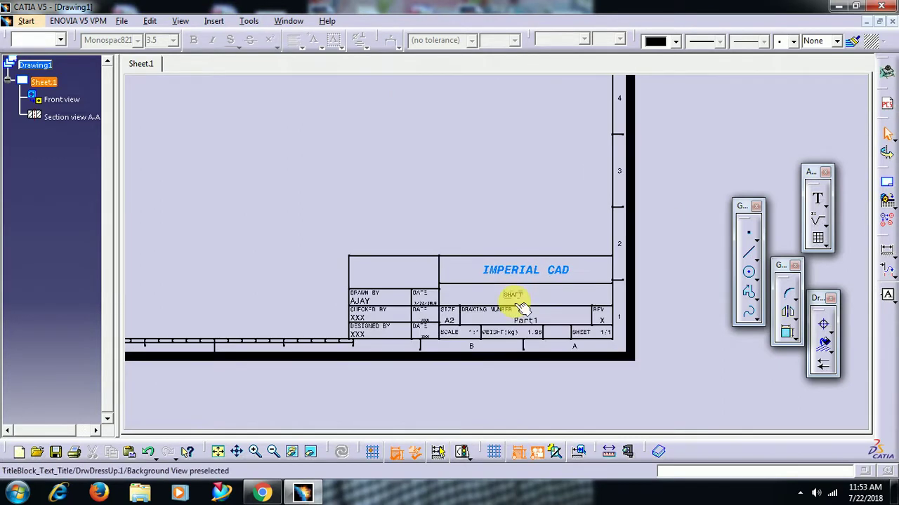
Step: Return from the sheet background to Working Views with the whole A2 frame in view
{"action": "mouse_move", "coordinate": [445, 267]}
{"action": "middle_mouse_down", "text": "ctrl"}
{"action": "mouse_move", "coordinate": [457, 337]}
{"action": "mouse_move", "coordinate": [487, 395]}
{"action": "mouse_move", "coordinate": [497, 375]}
{"action": "middle_mouse_up", "text": "ctrl"}
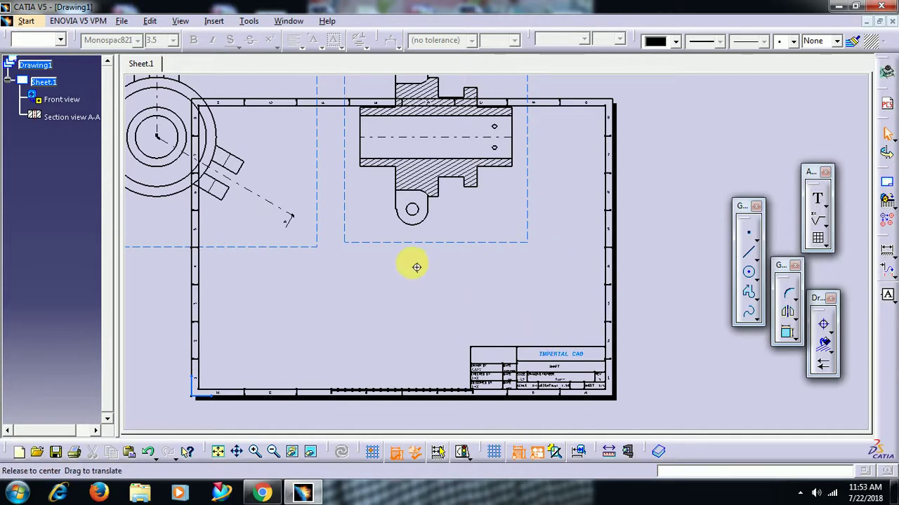
{"action": "middle_click_drag", "start_coordinate": [414, 264], "coordinate": [447, 284]}
{"action": "scroll", "coordinate": [449, 284], "scroll_direction": "up", "scroll_amount": 4}
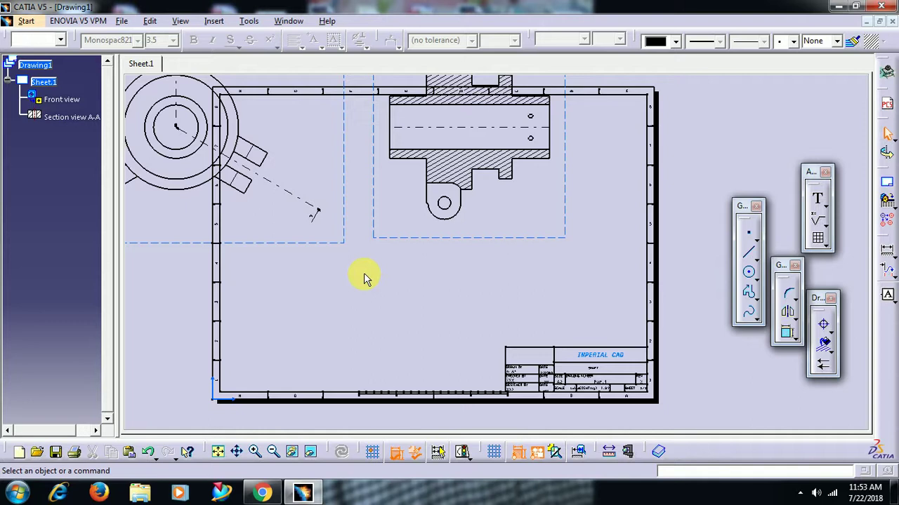
{"action": "left_click", "coordinate": [150, 20]}
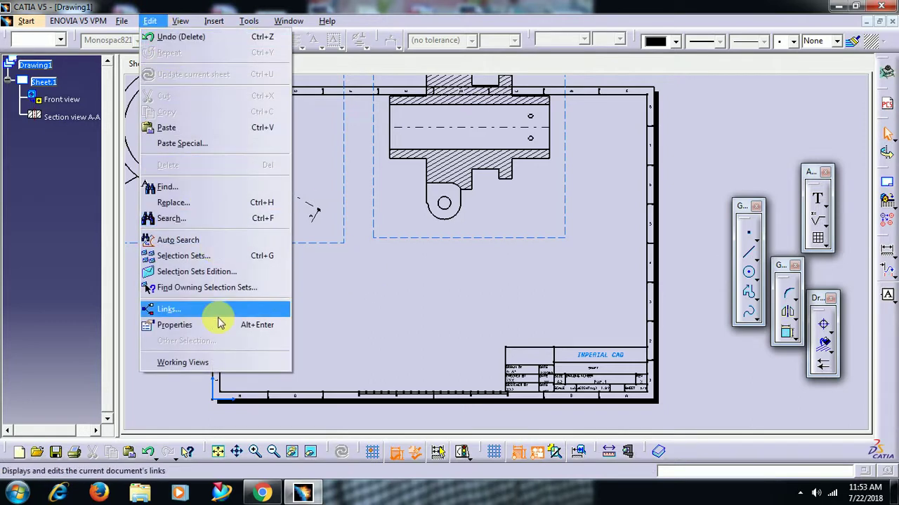
{"action": "left_click", "coordinate": [225, 367]}
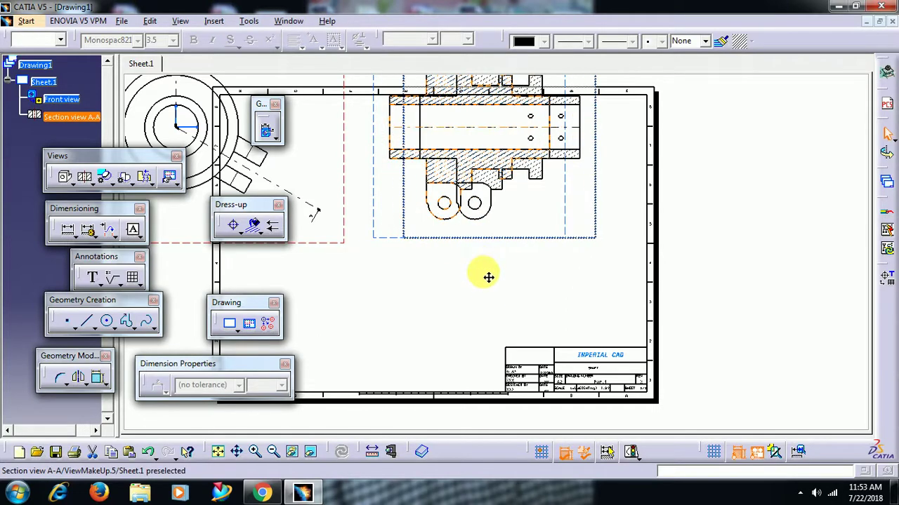
Step: Reposition the front view and Section view A-A side by side inside the A2 frame, clear of the title block
{"action": "middle_click_drag", "start_coordinate": [379, 259], "coordinate": [531, 263]}
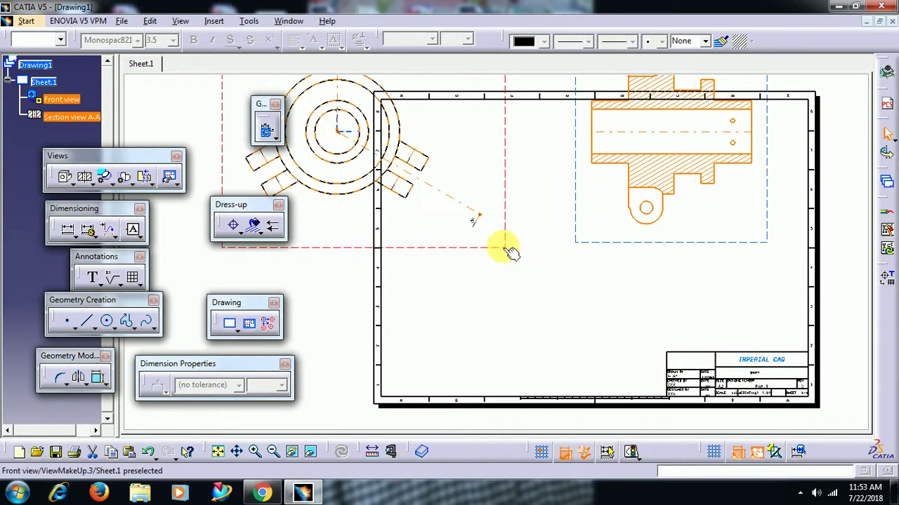
{"action": "left_click_drag", "start_coordinate": [501, 249], "coordinate": [639, 331]}
{"action": "middle_click_drag", "start_coordinate": [608, 301], "coordinate": [572, 321]}
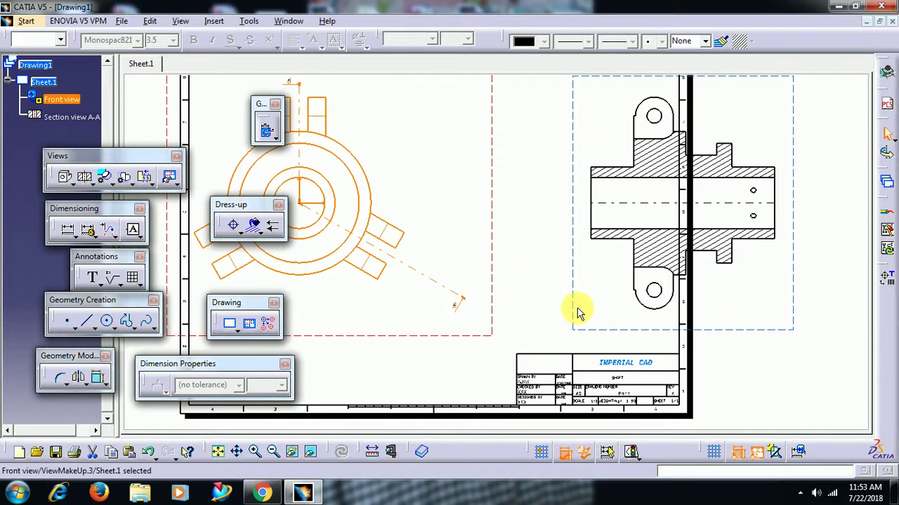
{"action": "left_click_drag", "start_coordinate": [575, 308], "coordinate": [431, 323]}
{"action": "mouse_move", "coordinate": [431, 234]}
{"action": "middle_mouse_down"}
{"action": "mouse_move", "coordinate": [461, 263]}
{"action": "mouse_move", "coordinate": [556, 256]}
{"action": "middle_mouse_up"}
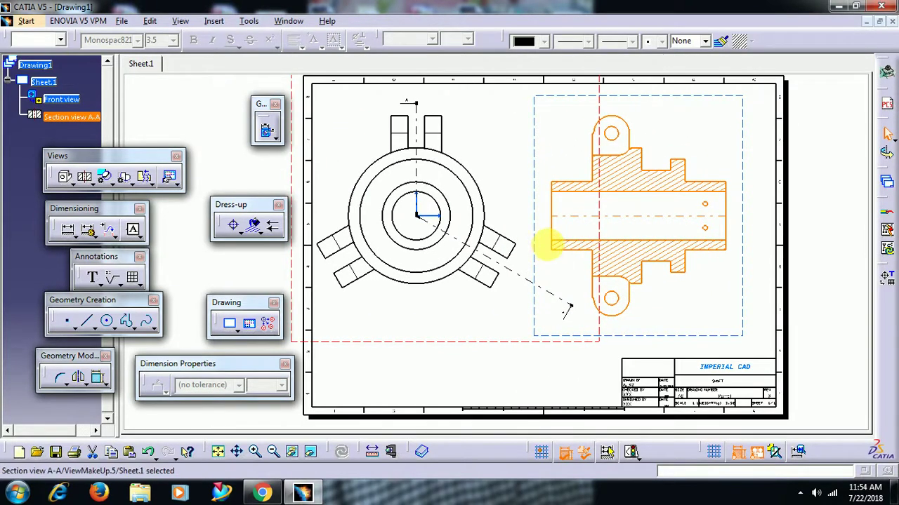
{"action": "left_click", "coordinate": [546, 269]}
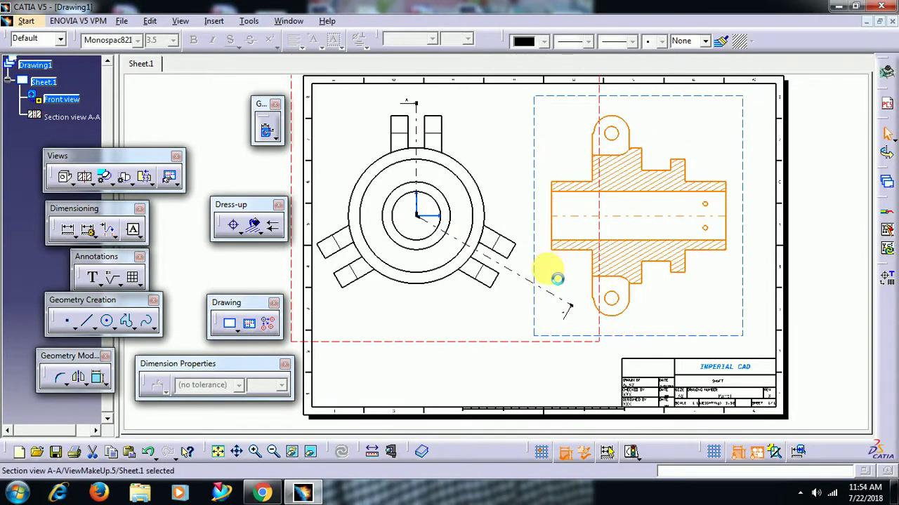
{"action": "left_click", "coordinate": [832, 175]}
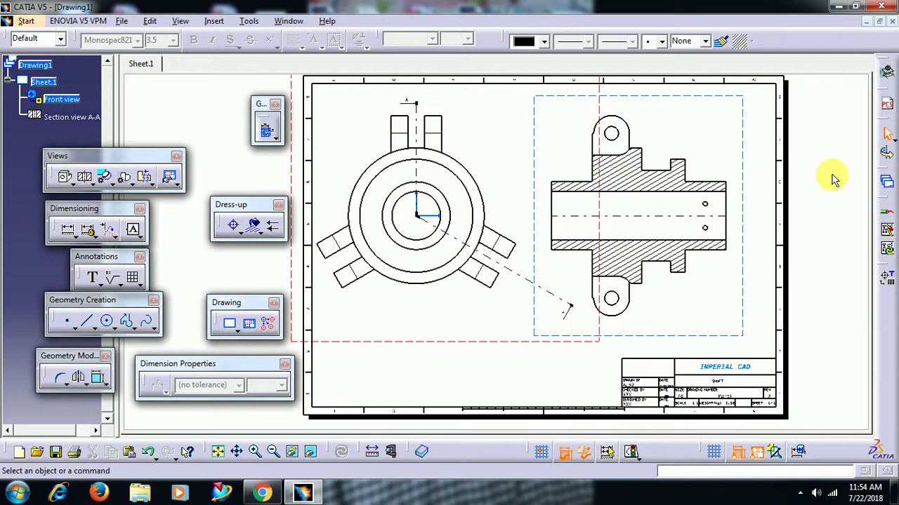